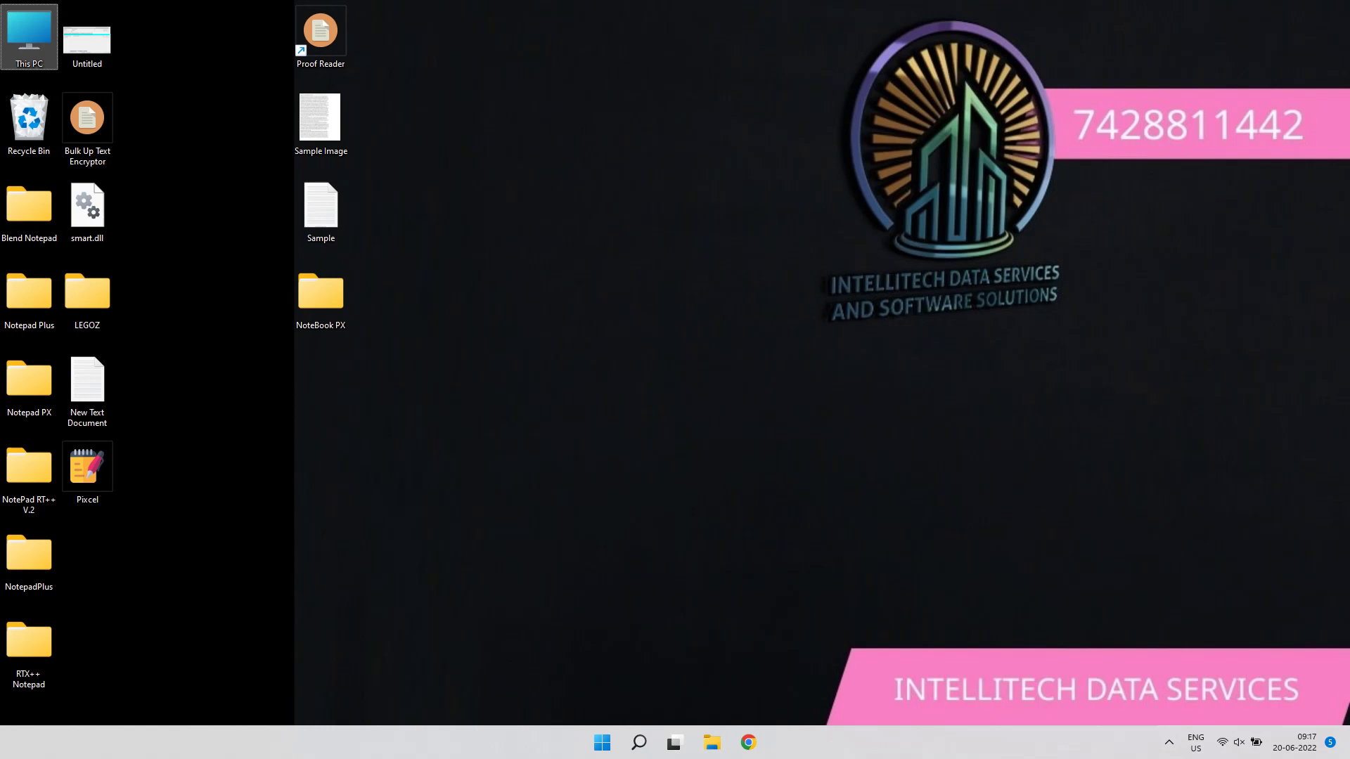
Open Sample Image in Paint with the right-click Edit option, then restore the Paint window down.
right_click(336, 142)
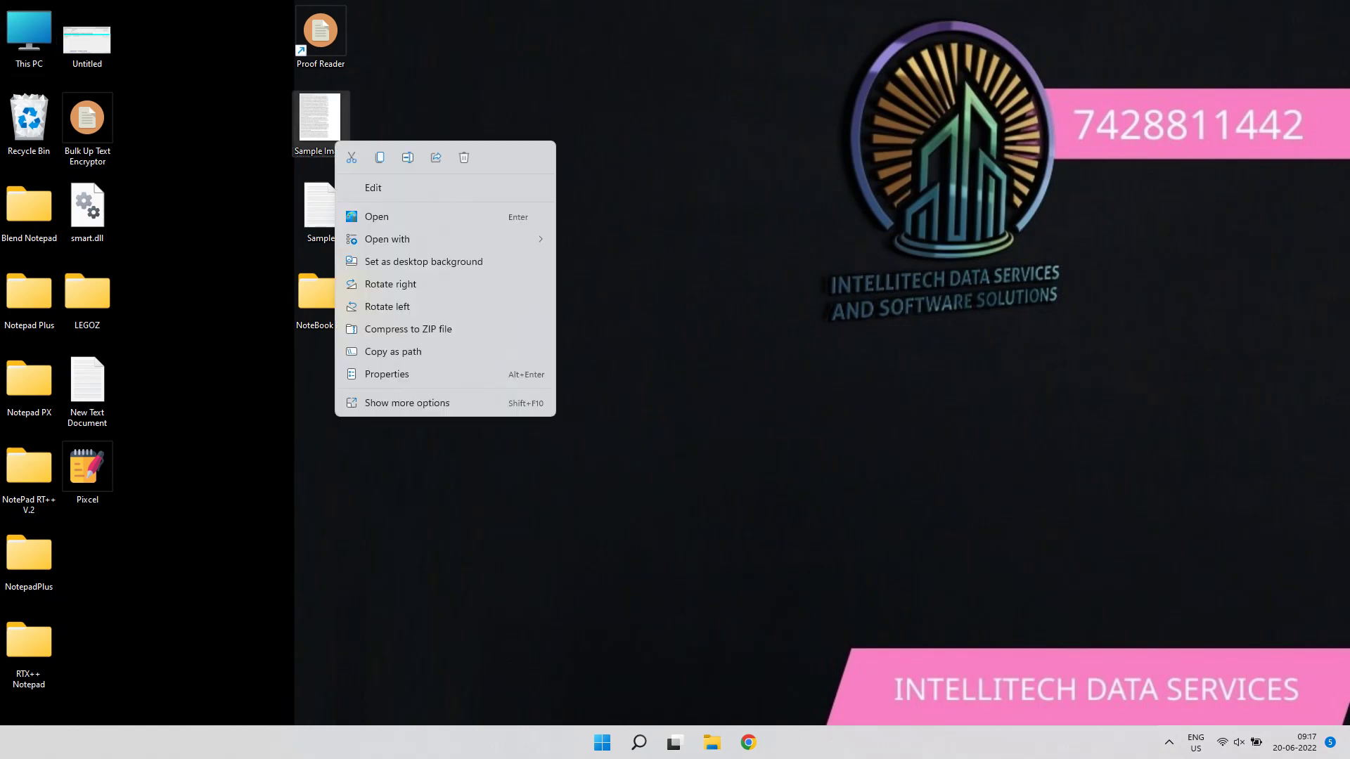
click(375, 188)
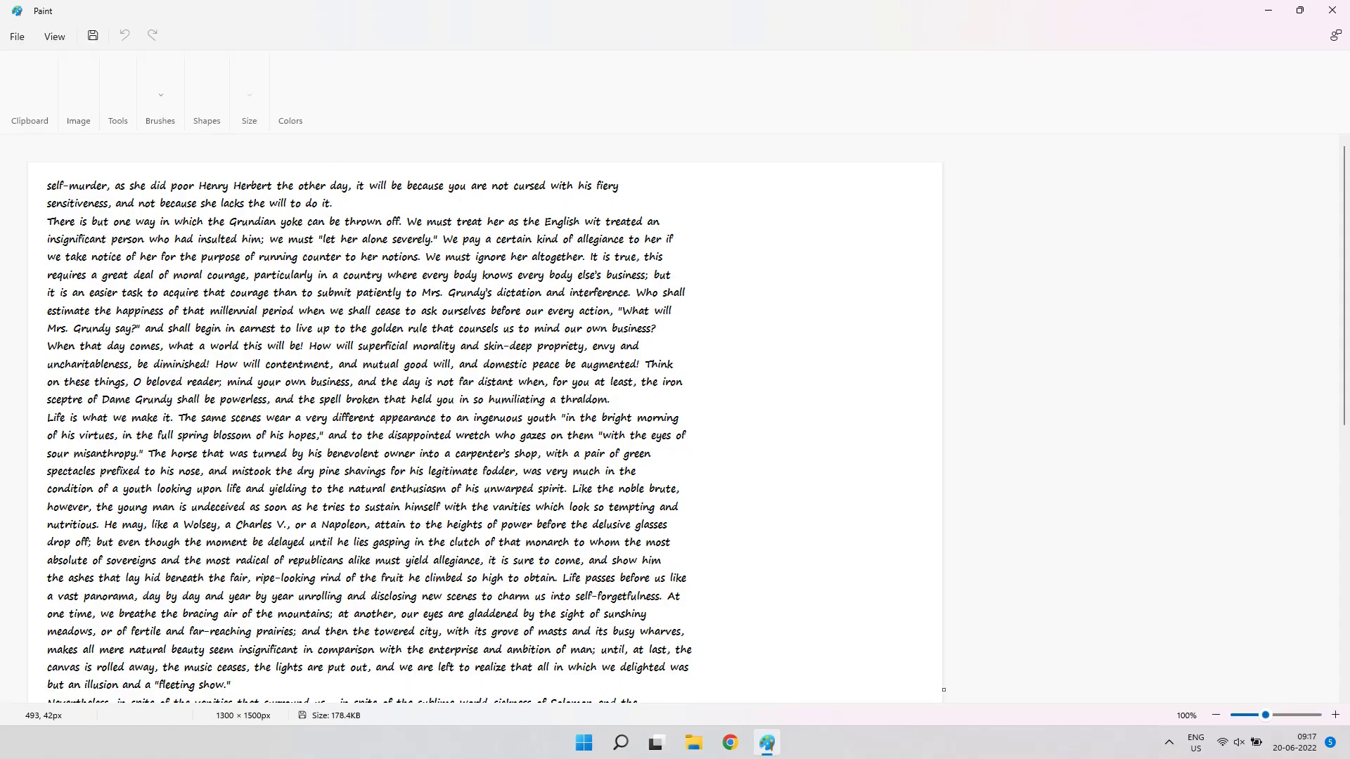
scroll(375, 190, down, 8)
scroll(375, 190, up, 8)
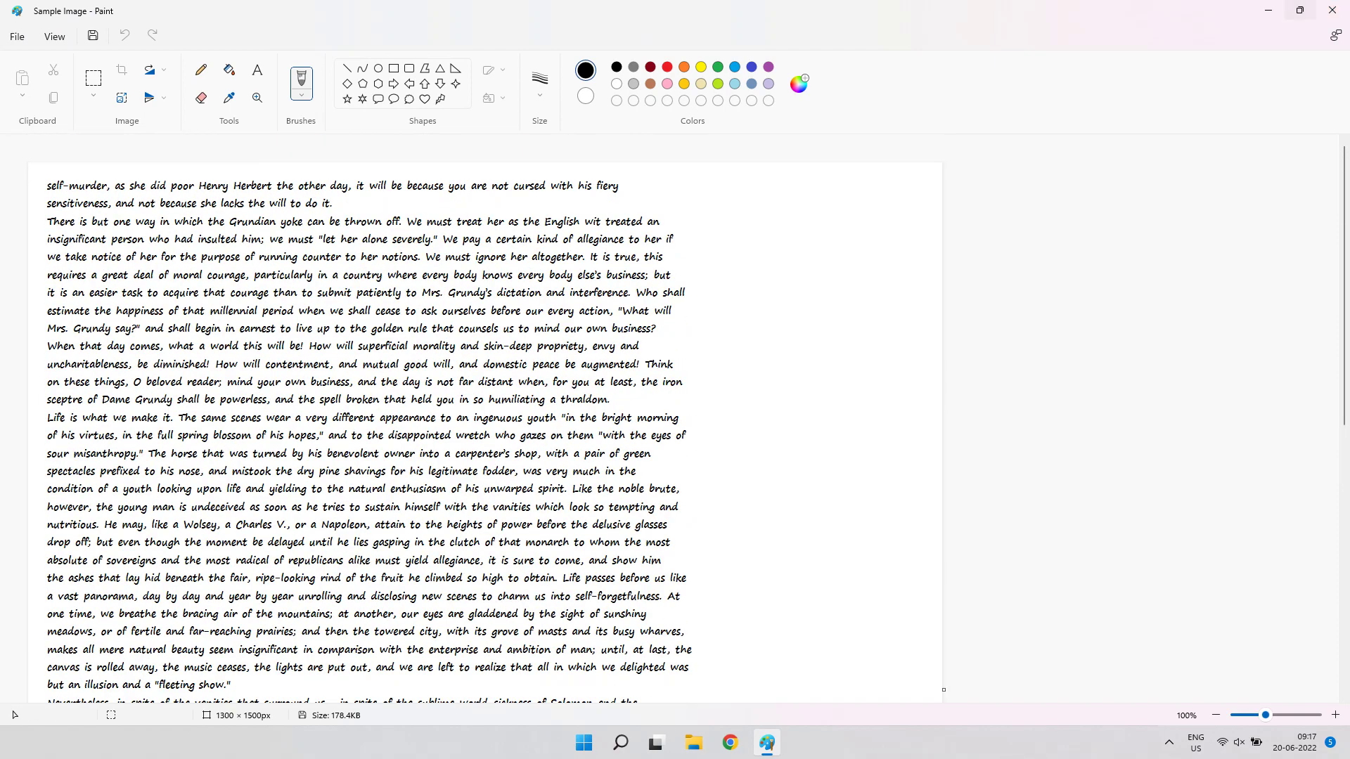
click(1299, 9)
Open the desktop Sample text file in Notepad, review it, and move its window lower.
click(320, 211)
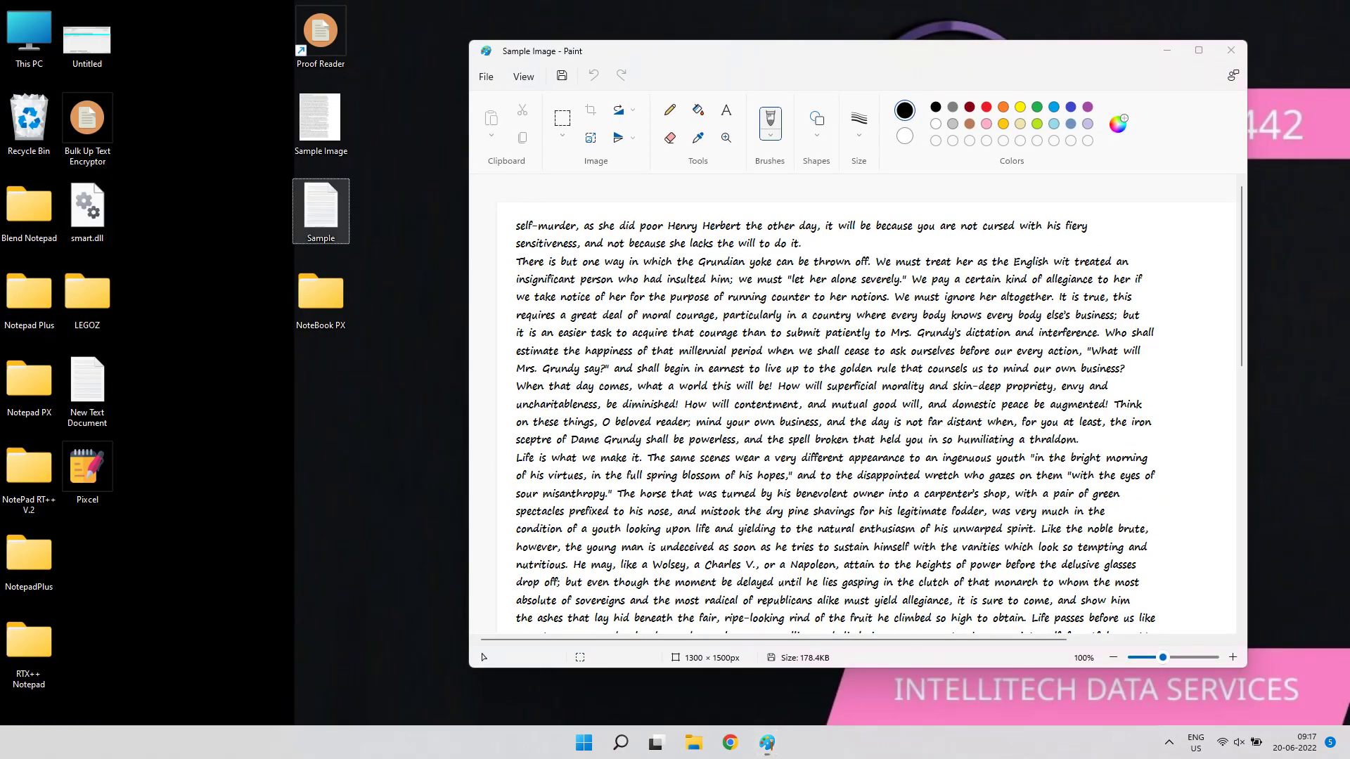
double_click(320, 211)
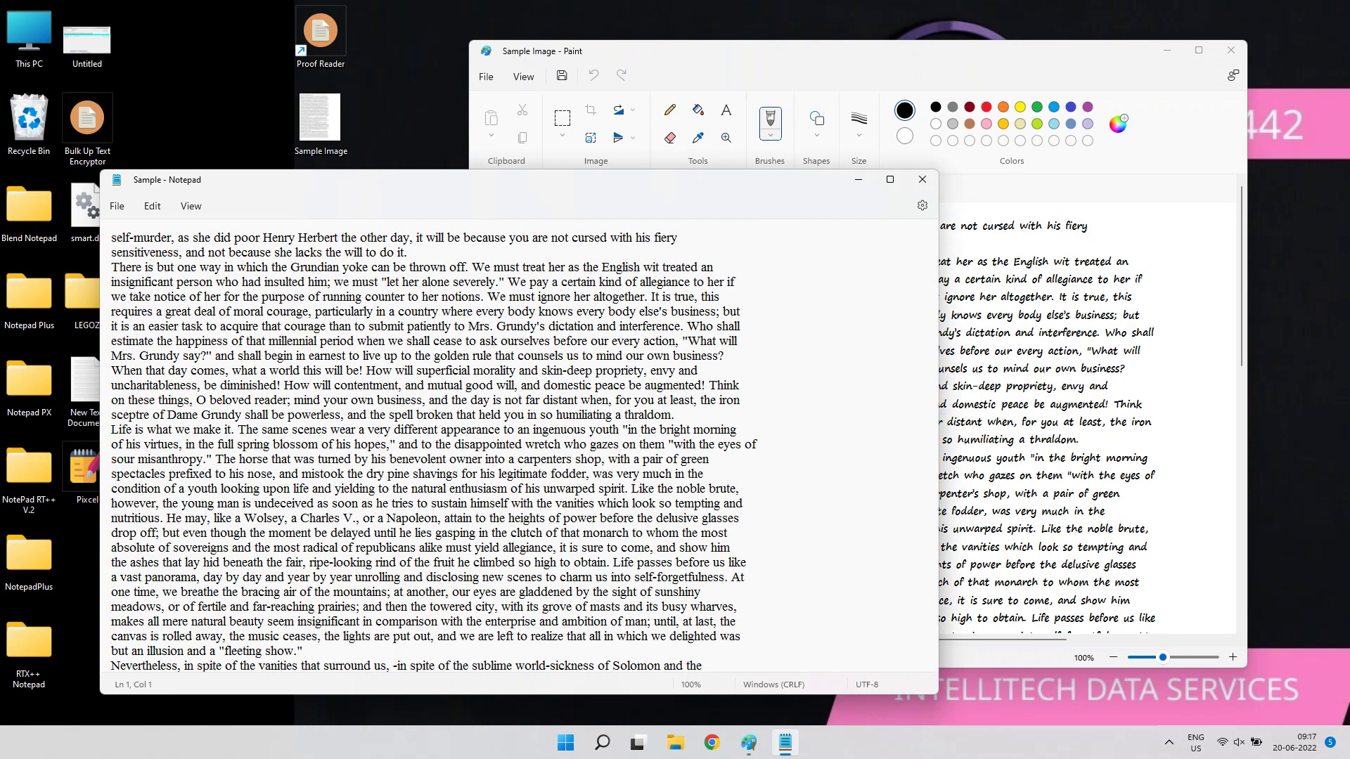
scroll(428, 446, down, 2)
scroll(428, 446, down, 2)
scroll(428, 446, down, 2)
scroll(429, 445, down, 1)
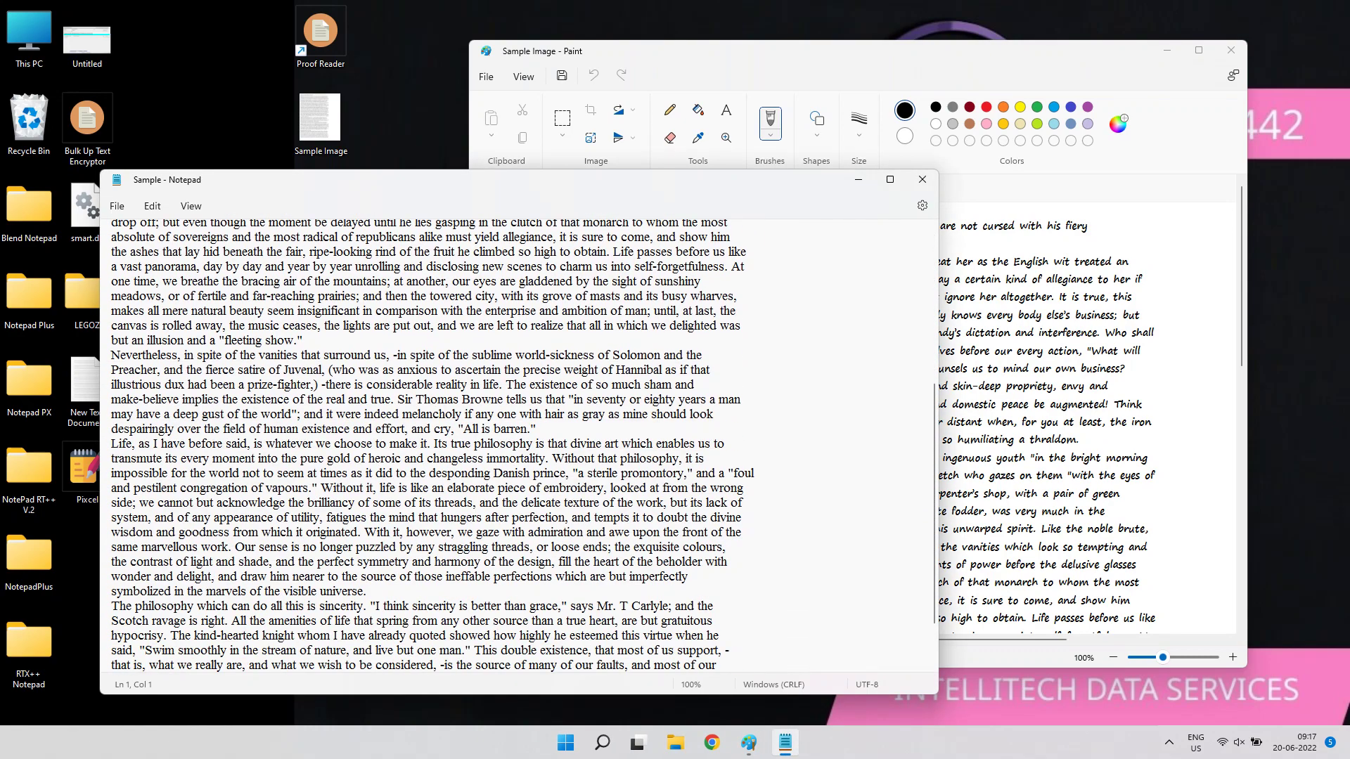
scroll(428, 446, up, 4)
scroll(428, 446, up, 3)
mouse_move(573, 191)
mouse_down()
mouse_move(589, 258)
mouse_move(831, 409)
mouse_up()
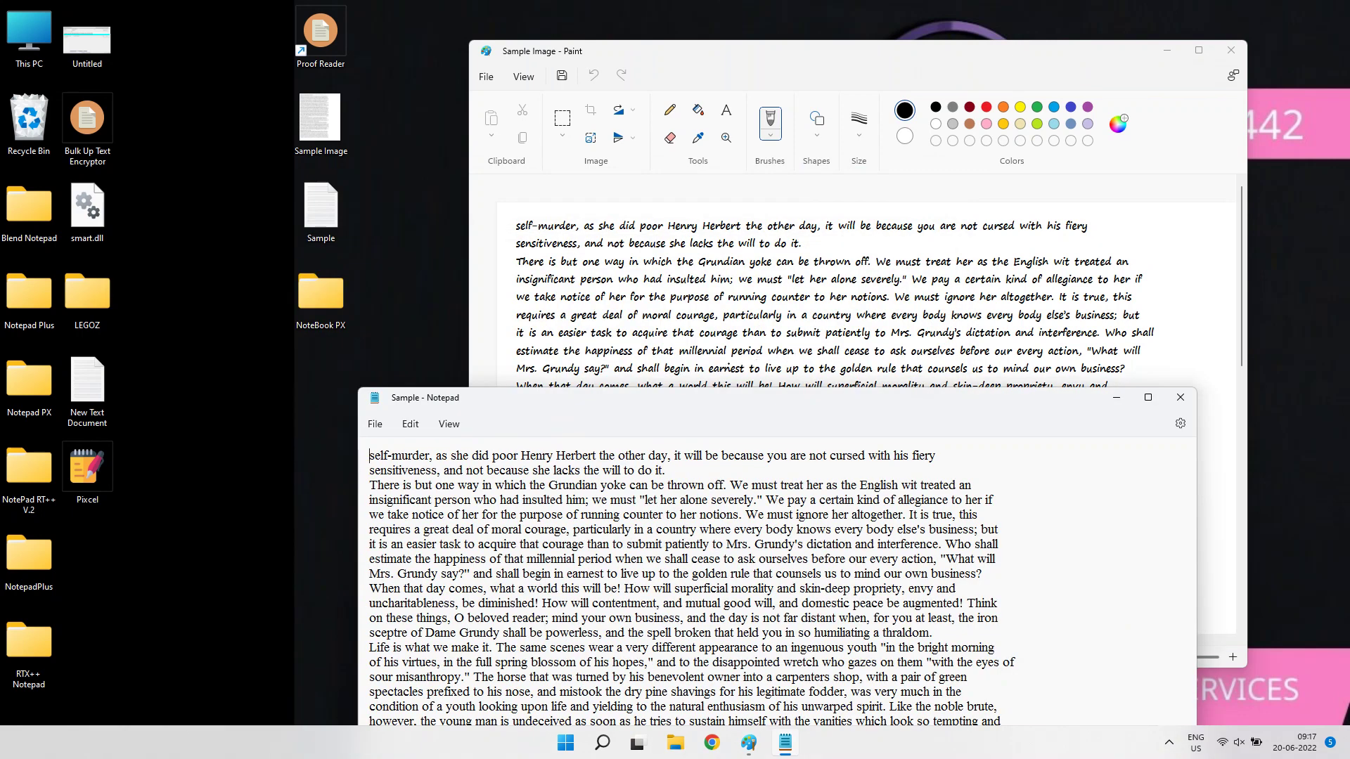
click(321, 295)
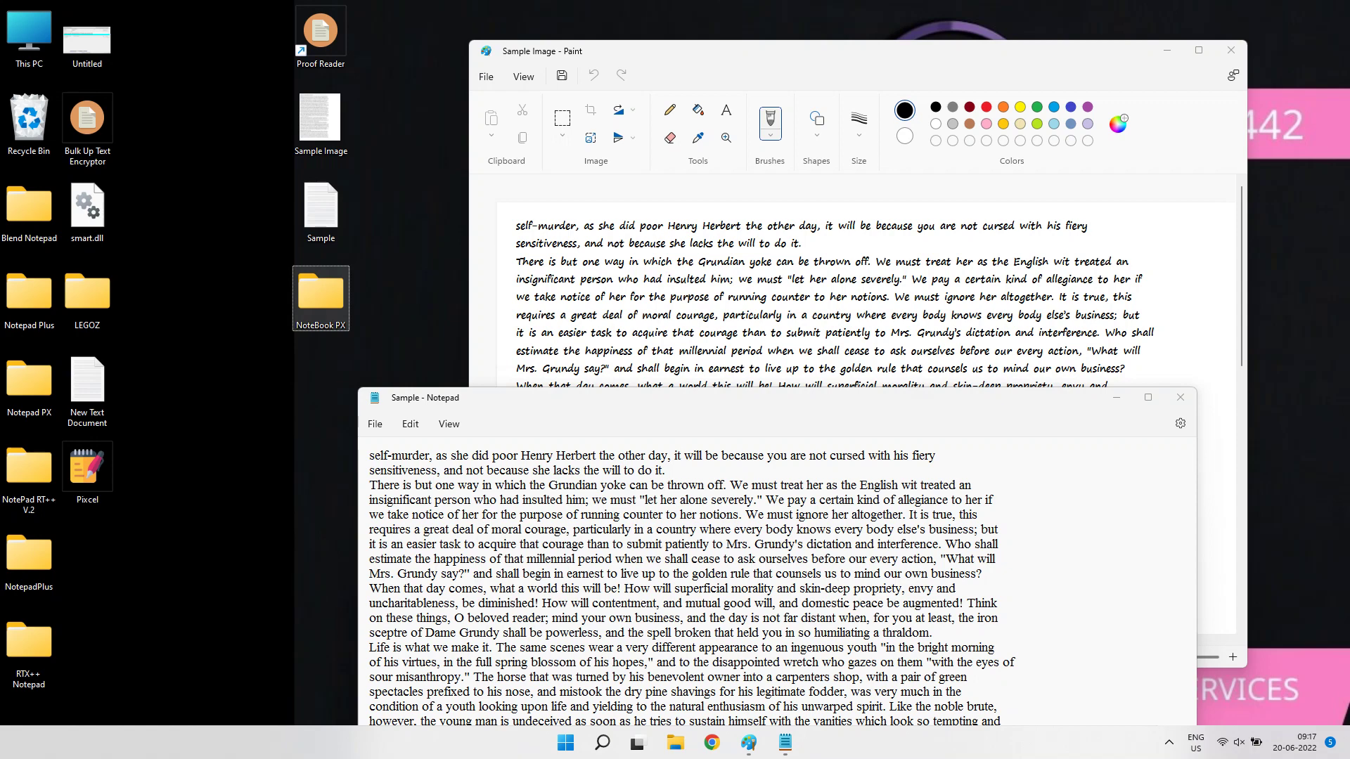
Launch NotepadPlus from the NoteBook PX folder, log in, and close the Sample Notepad window.
double_click(321, 294)
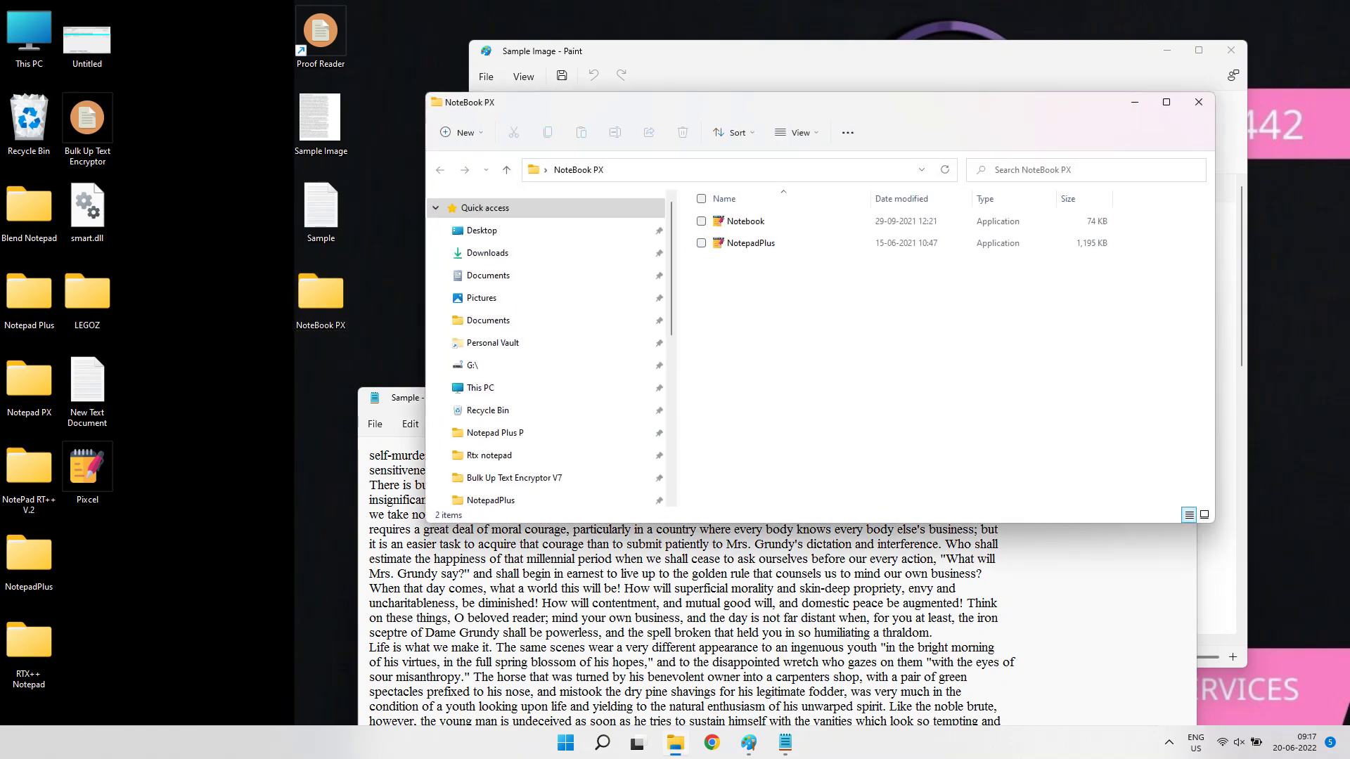
double_click(750, 242)
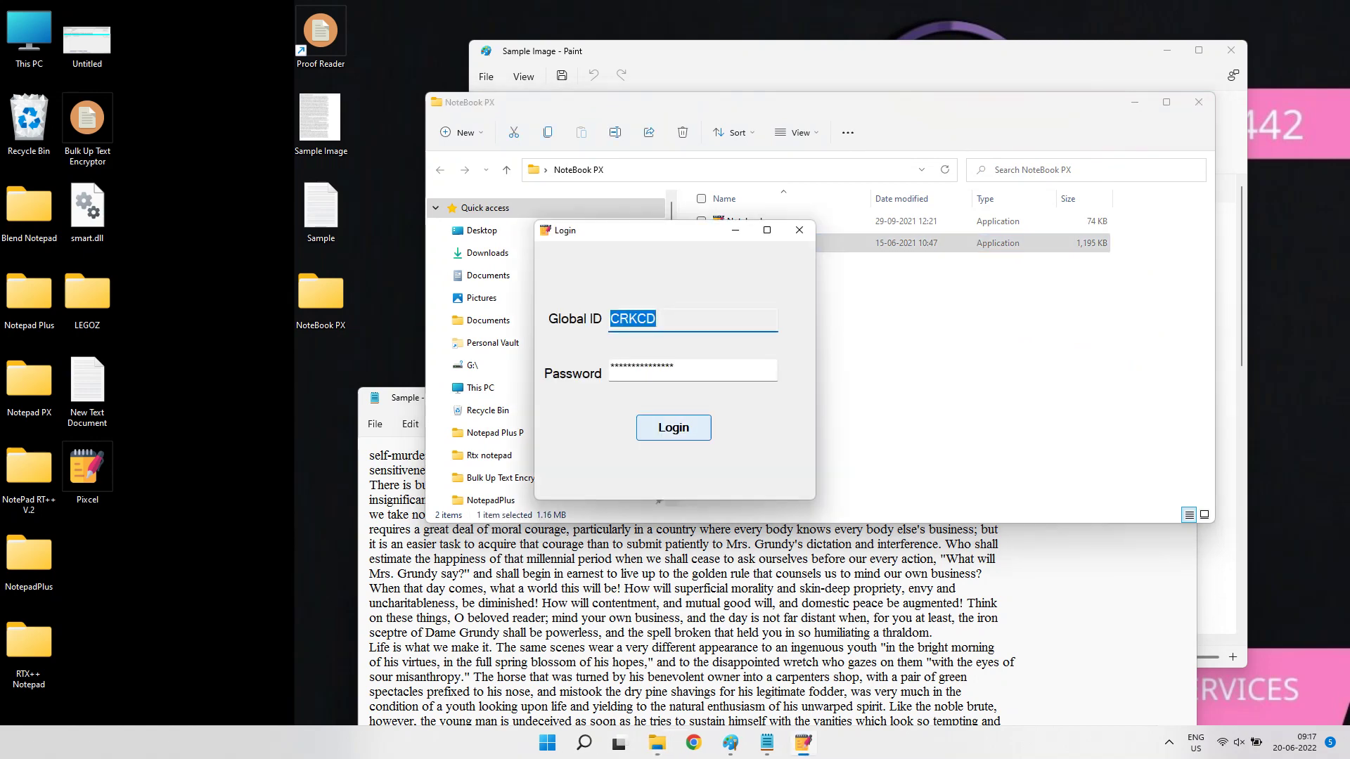
click(799, 230)
click(401, 398)
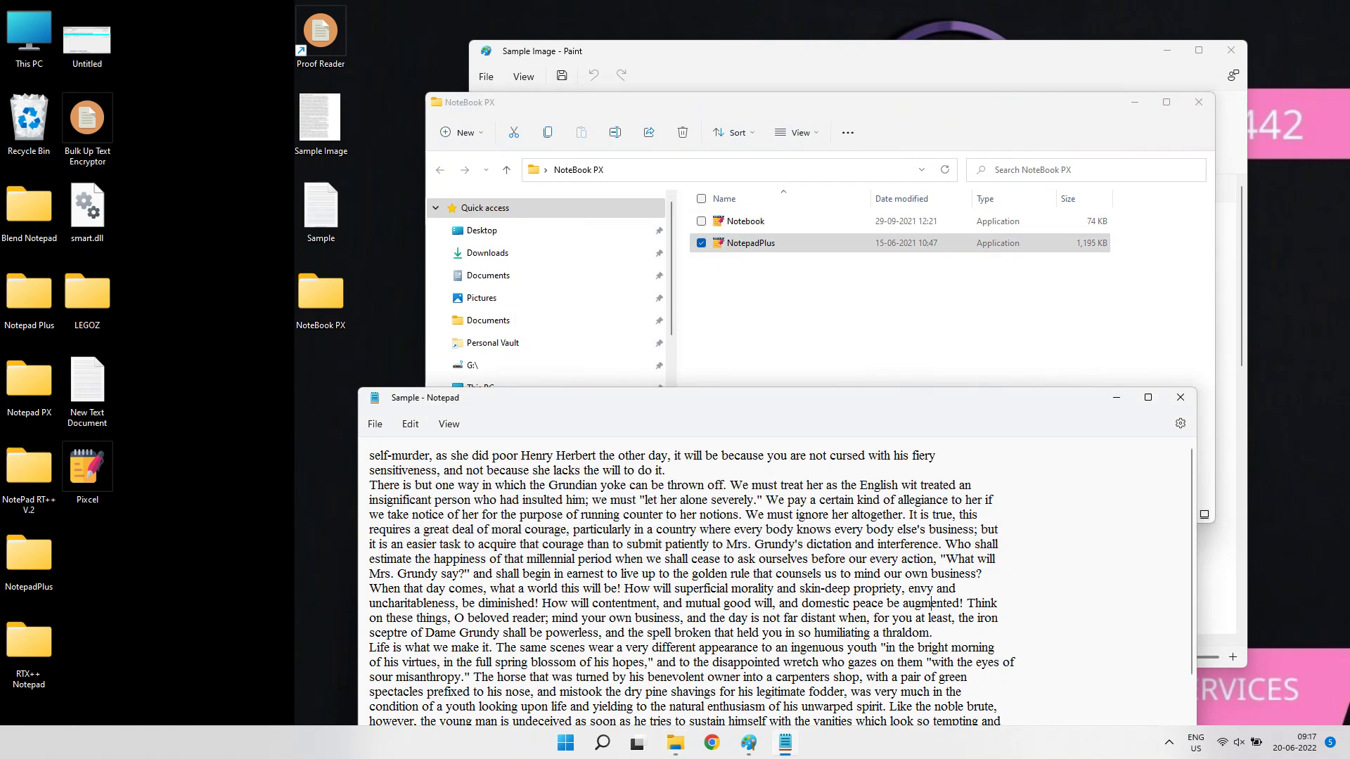
click(1180, 397)
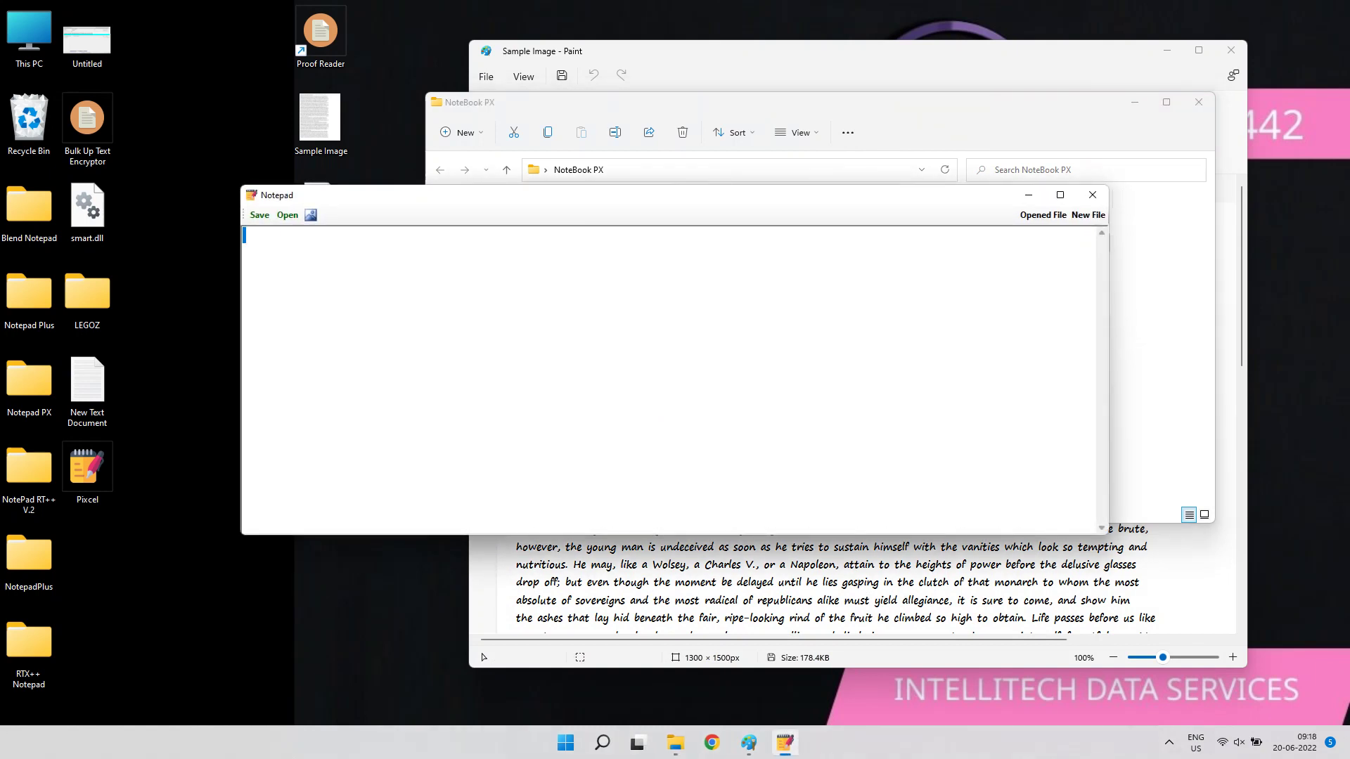
Type 'This is Notepad Plus with .px extension', warning never to use any autotyper.
text(This is)
text( Notepad )
text(Plus)
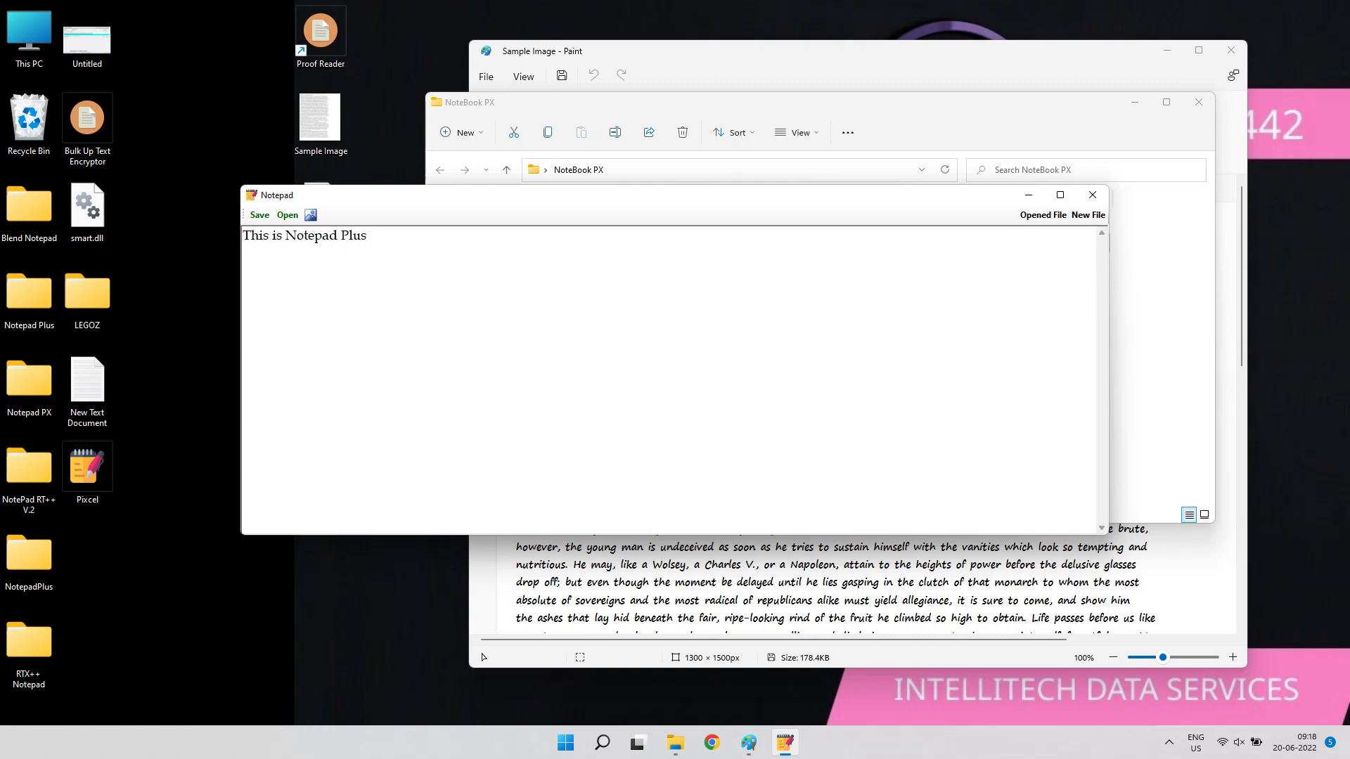
text( with .)
text(px en)
text(tension)
key(BackSpace)
text(xtension. )
text(You nee)
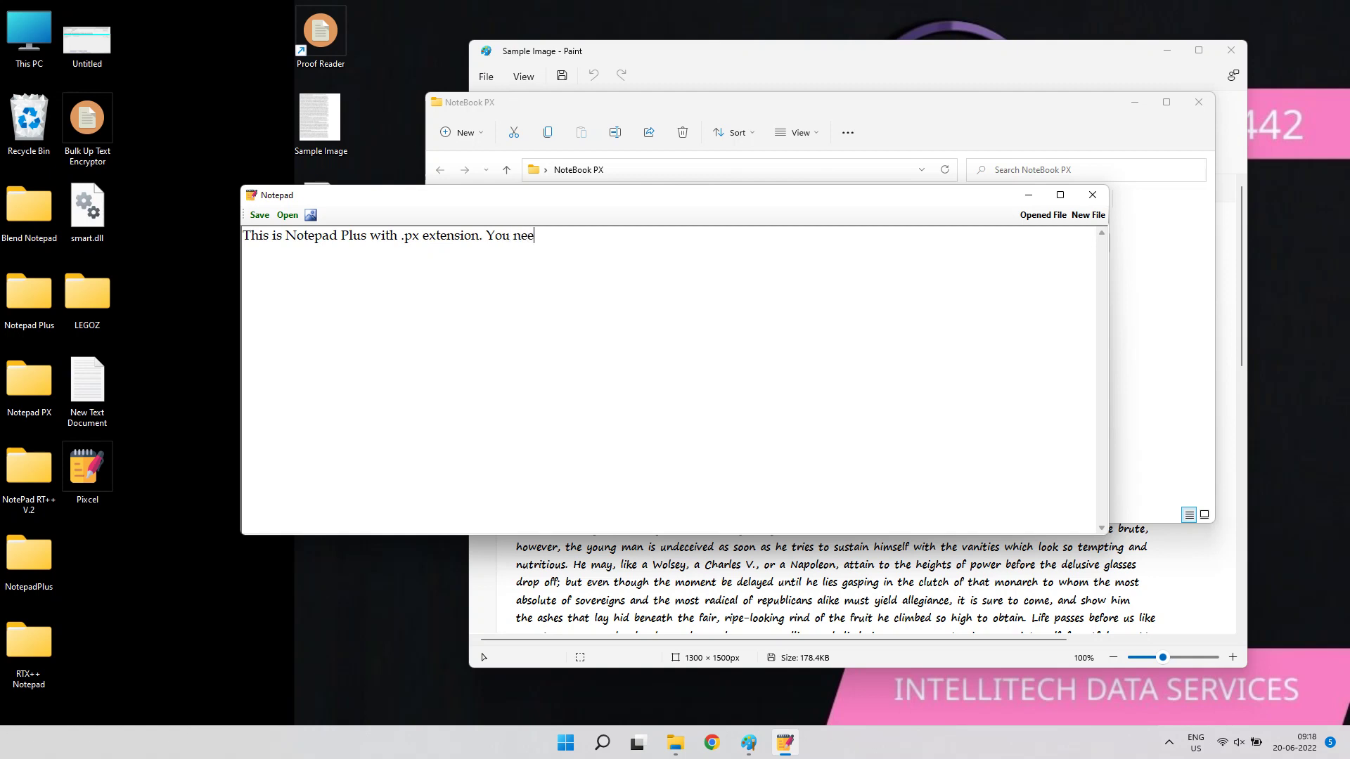
text(d to type)
text( on this notep)
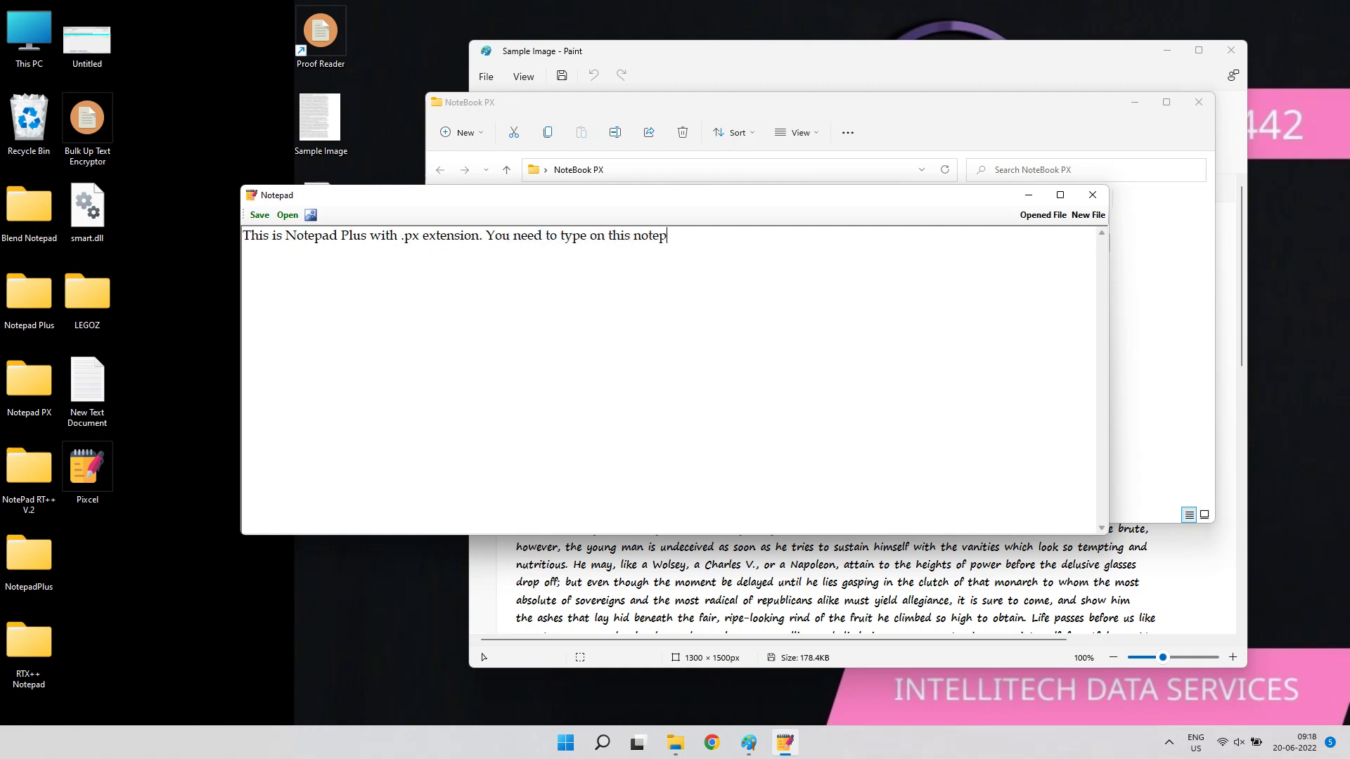
text(ad without )
text(using )
text(any aut)
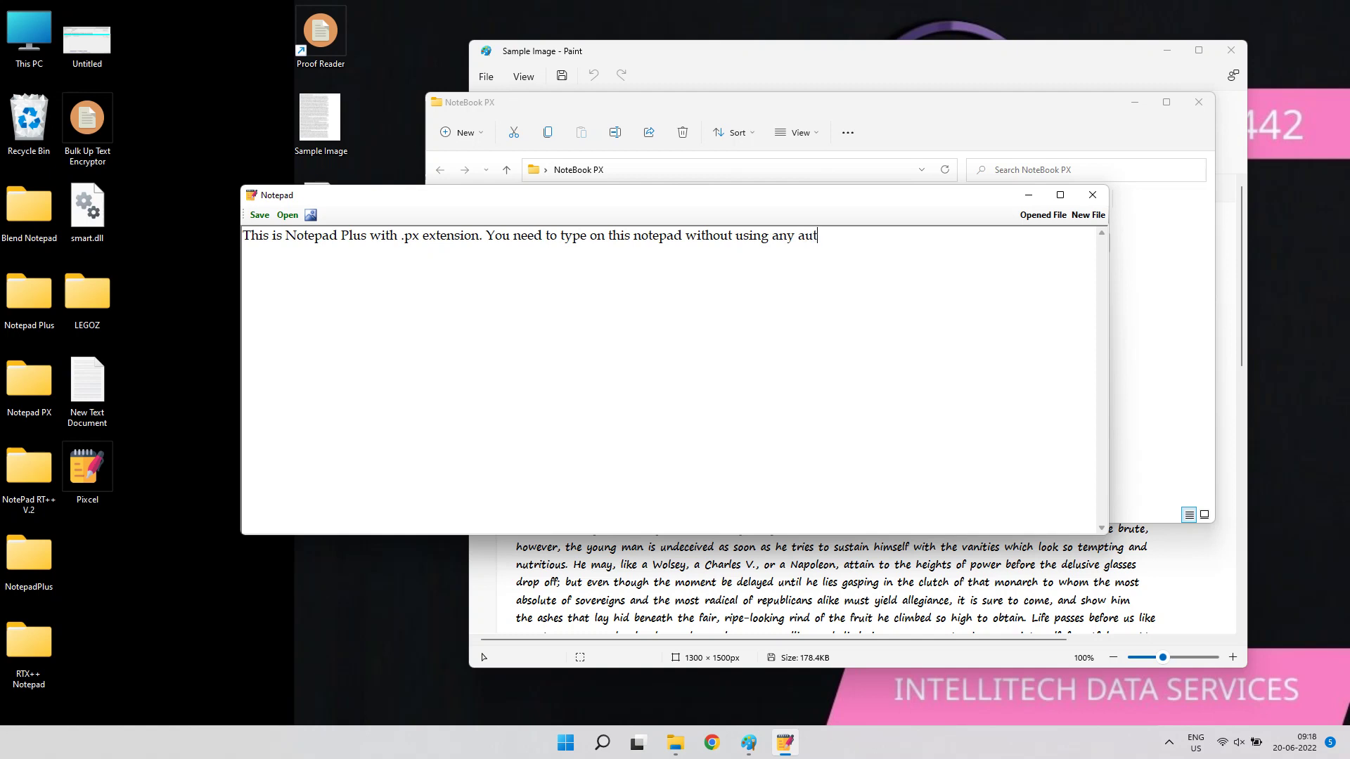
text(otyper. )
text(Ne)
text(ver )
text(use any)
text( autotyping)
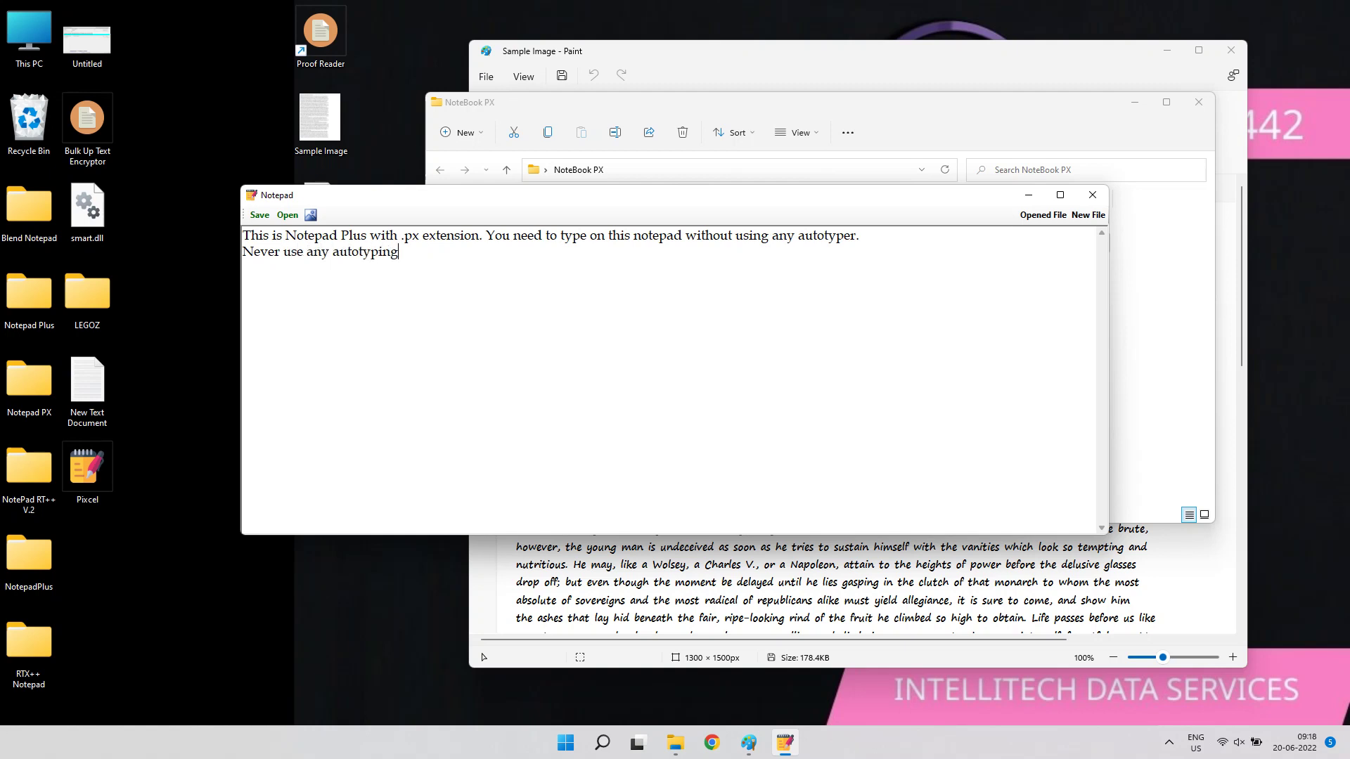
text( software )
text(since)
text( this notepad)
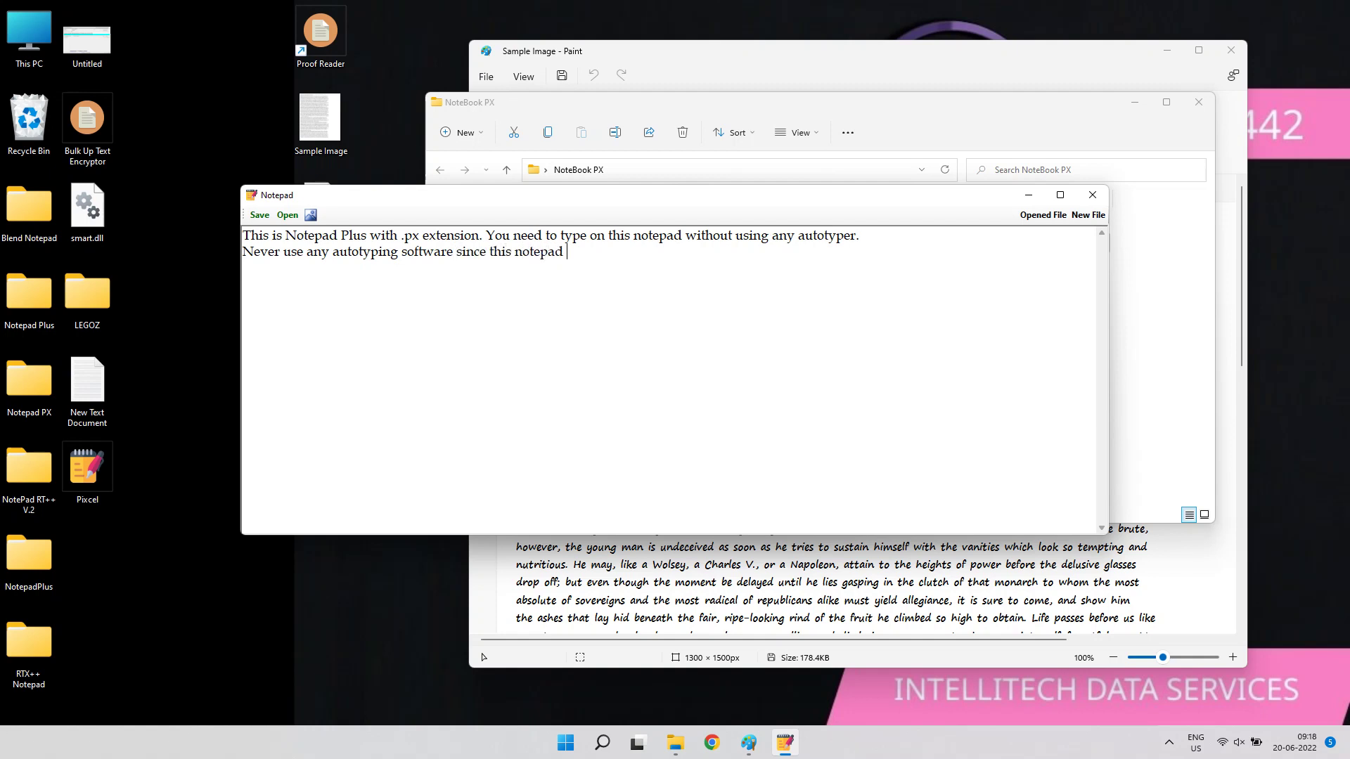
text( is)
text( encr)
text(ypted an)
text(d D)
text(ata En)
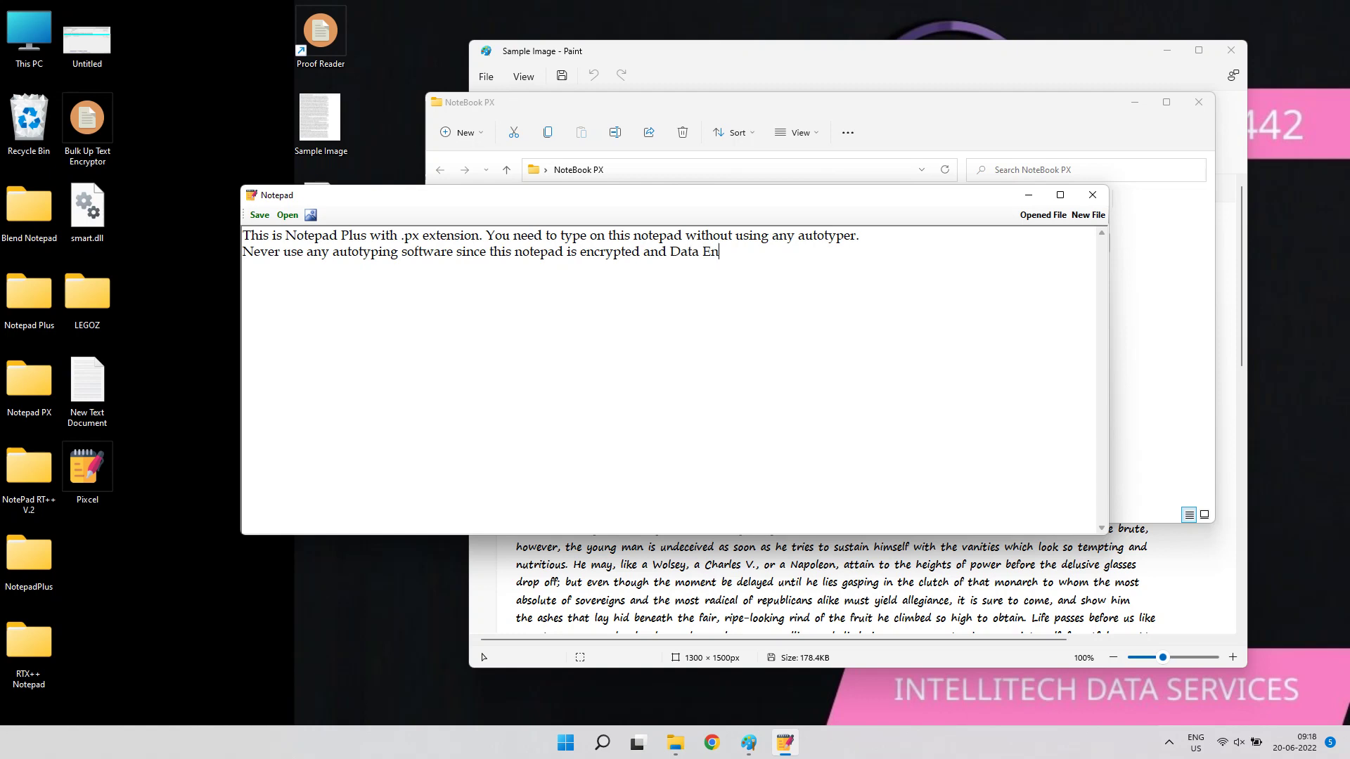
text(try comp)
text(anies can)
text( easil)
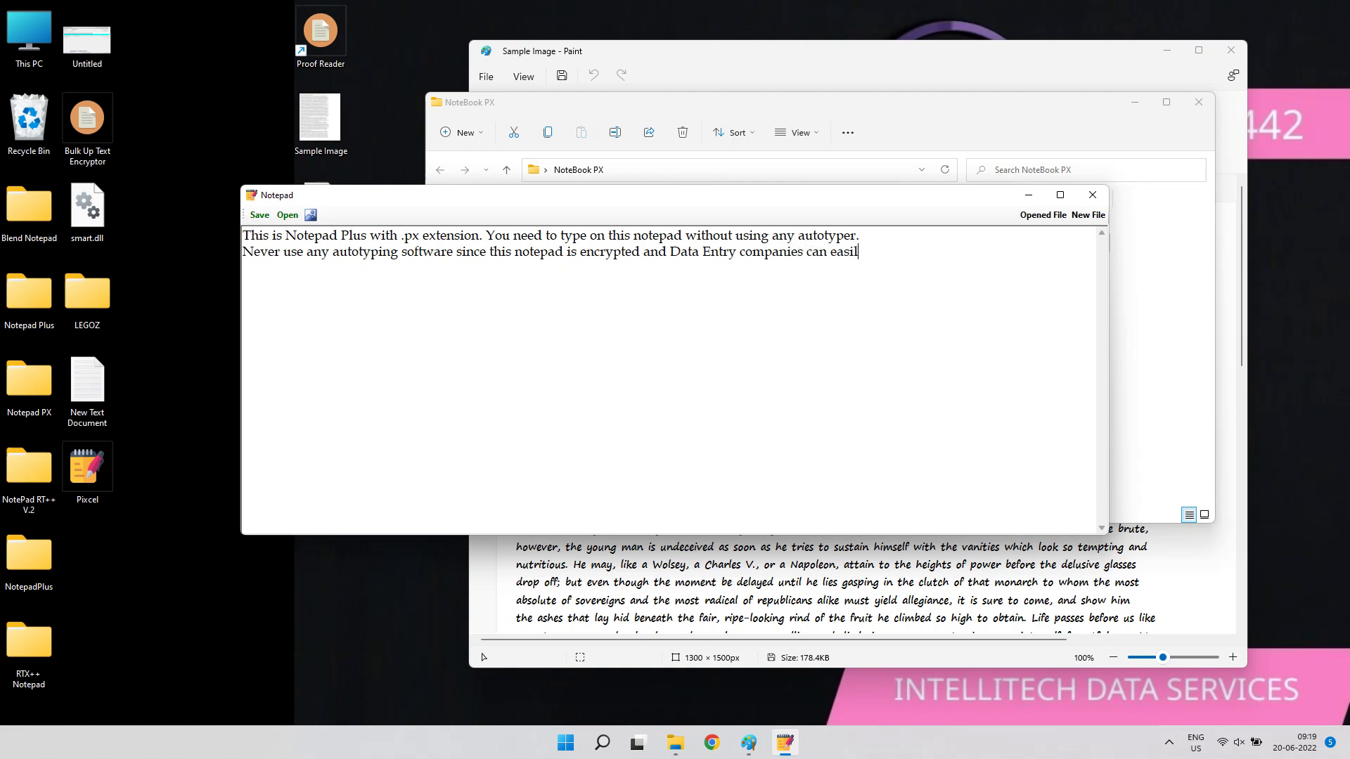
text(y )
text(detec)
text(t t)
text(h)
text(ese a)
text(utotyper)
text(s.)
text( Autotyp)
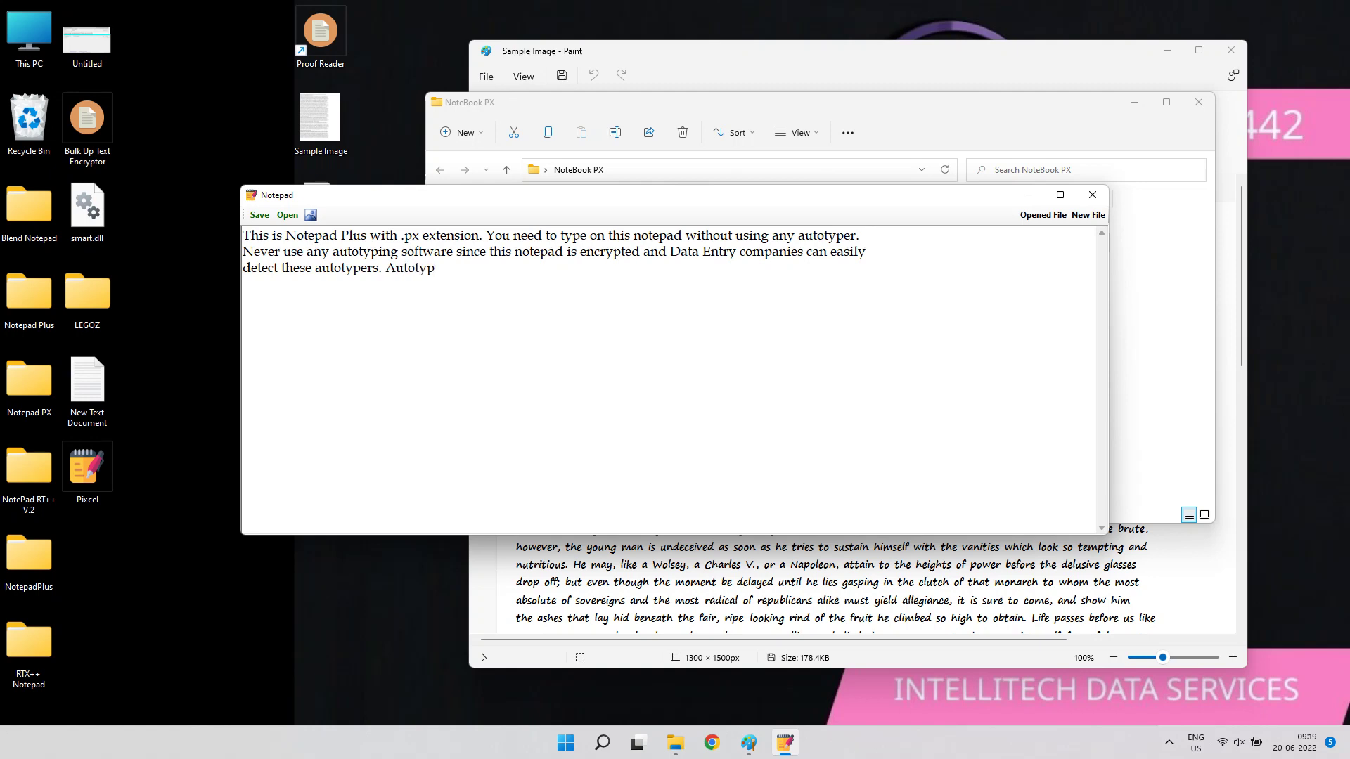
text(er type)
text(s in a )
text(fix ke)
text(ystroles)
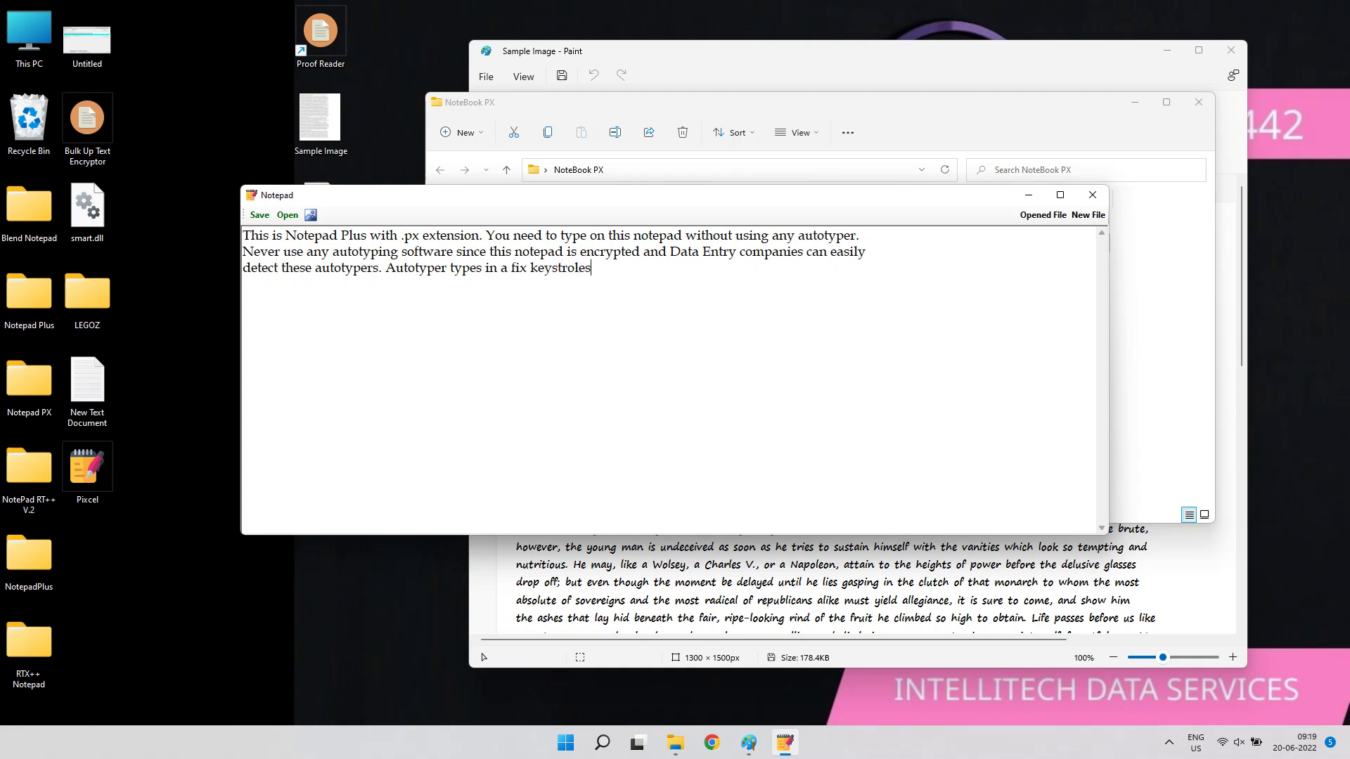
key(BackSpace)
Continue the text about 'our latest and 100% safest encrypter software' being safe to use.
key(BackSpace)
text(kes. )
text(We ha)
text(ve deb=v)
text(e)
key(BackSpace)
key(BackSpace)
key(BackSpace)
key(BackSpace)
text(velop)
text(ed our l)
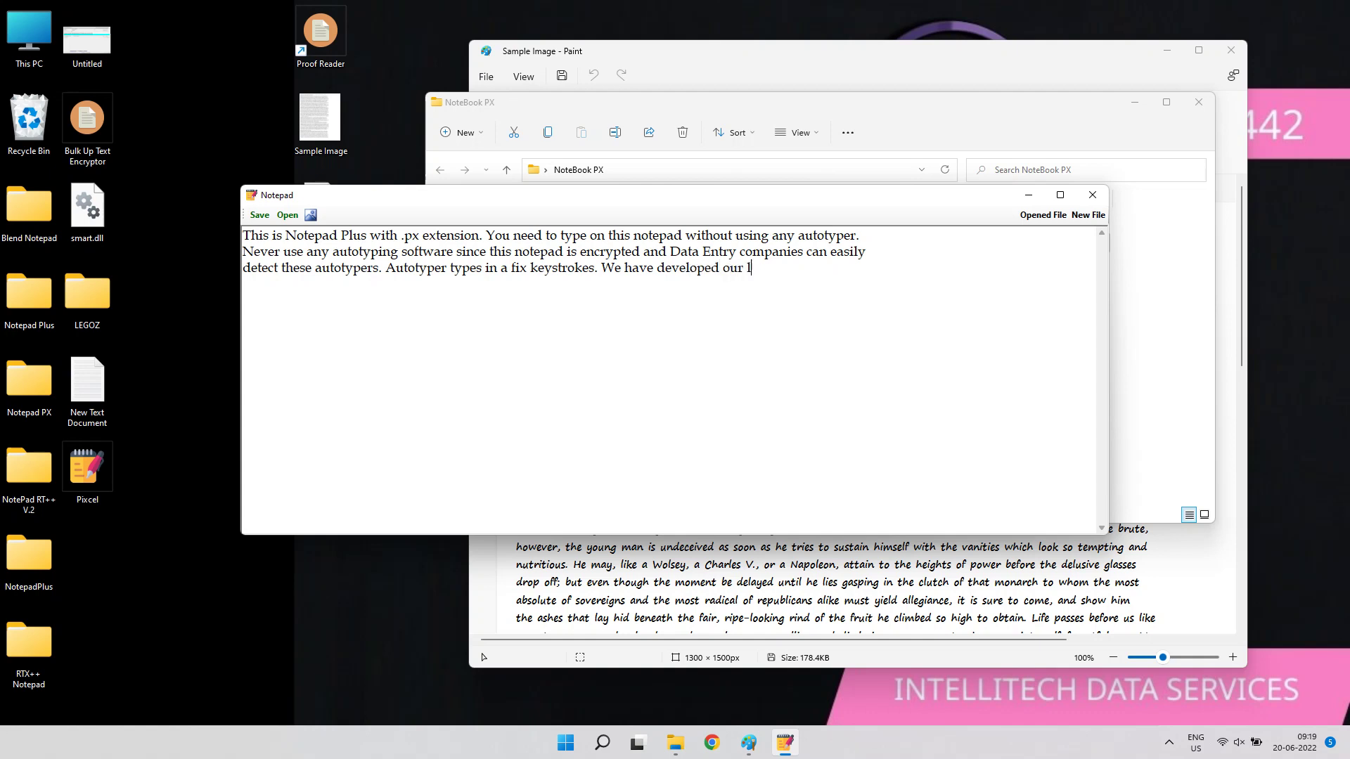
text(atest and 1)
text(00% save)
key(BackSpace)
text(fes)
text(t encr)
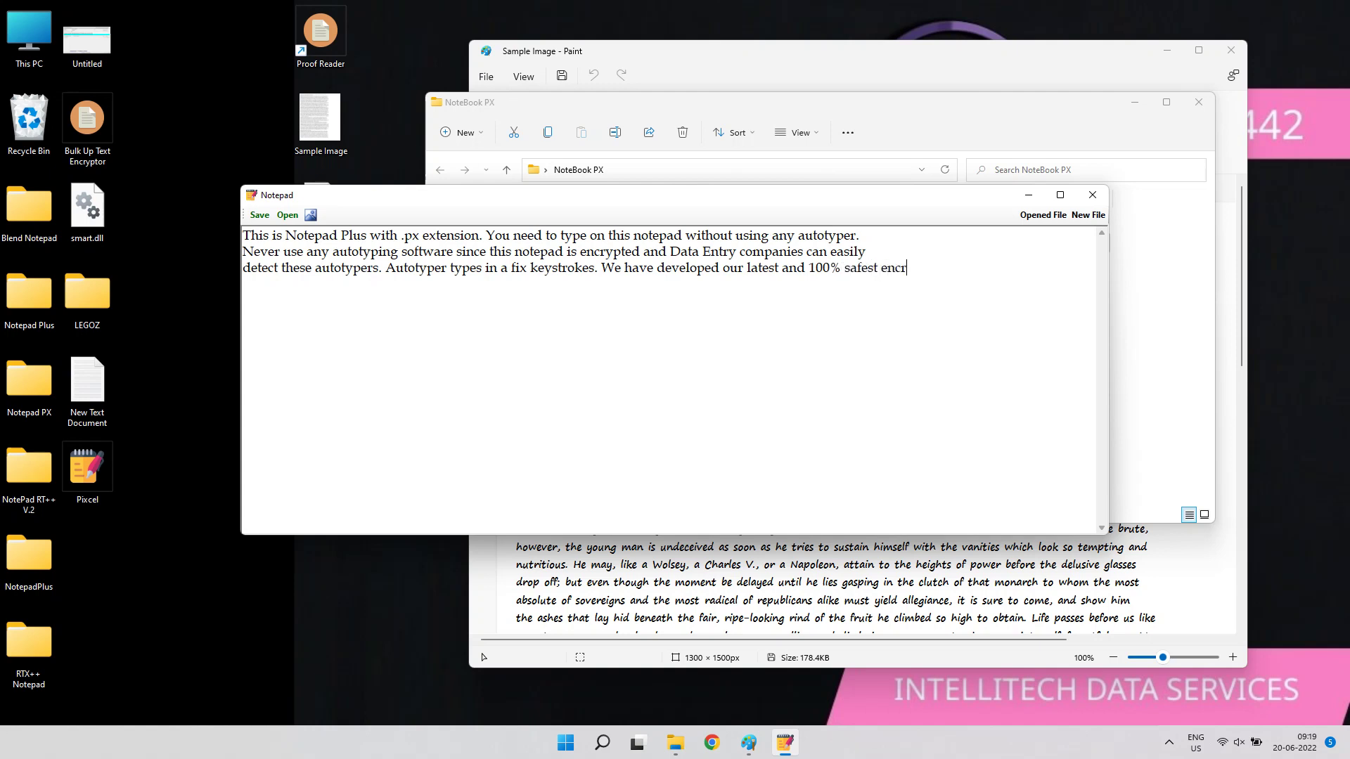
text(ypter)
key(Return)
text(software )
text(which can e)
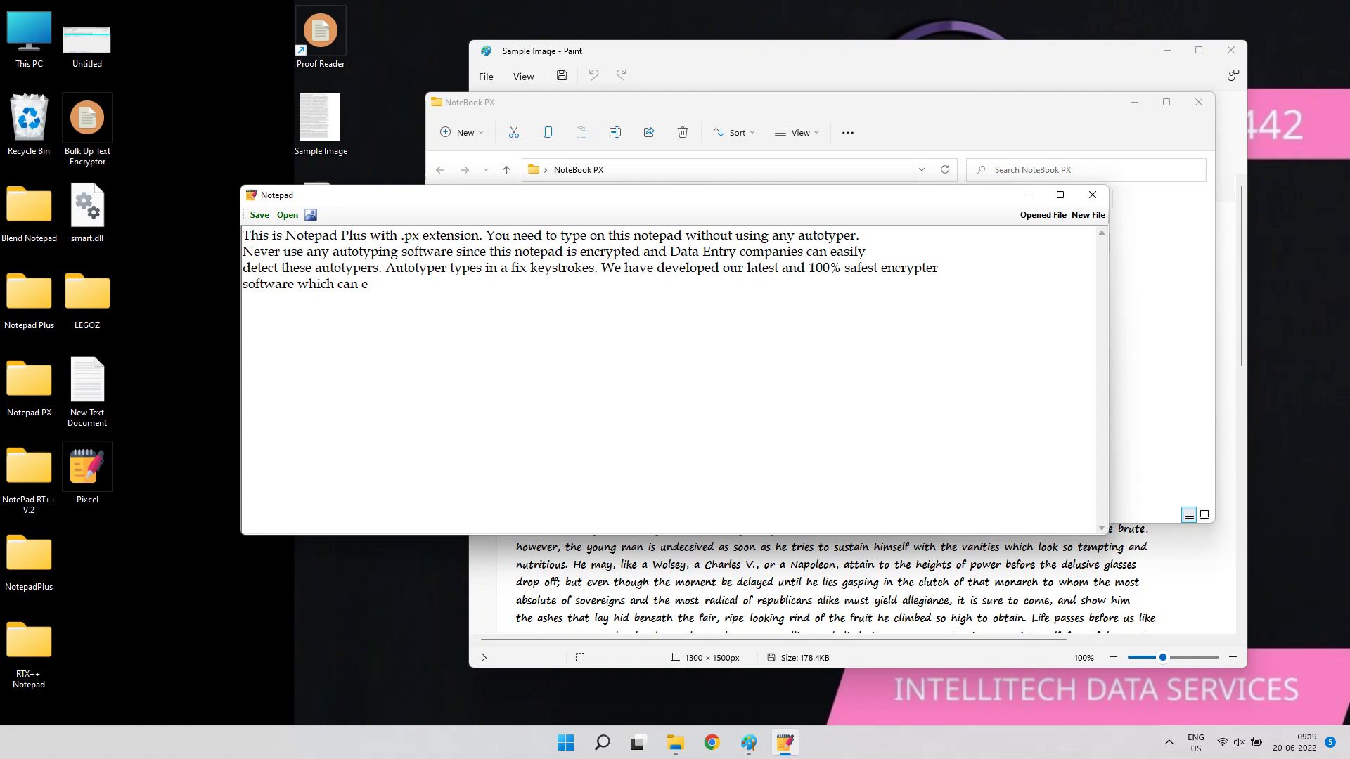
text(asily conver)
text(t to the)
text(se compan)
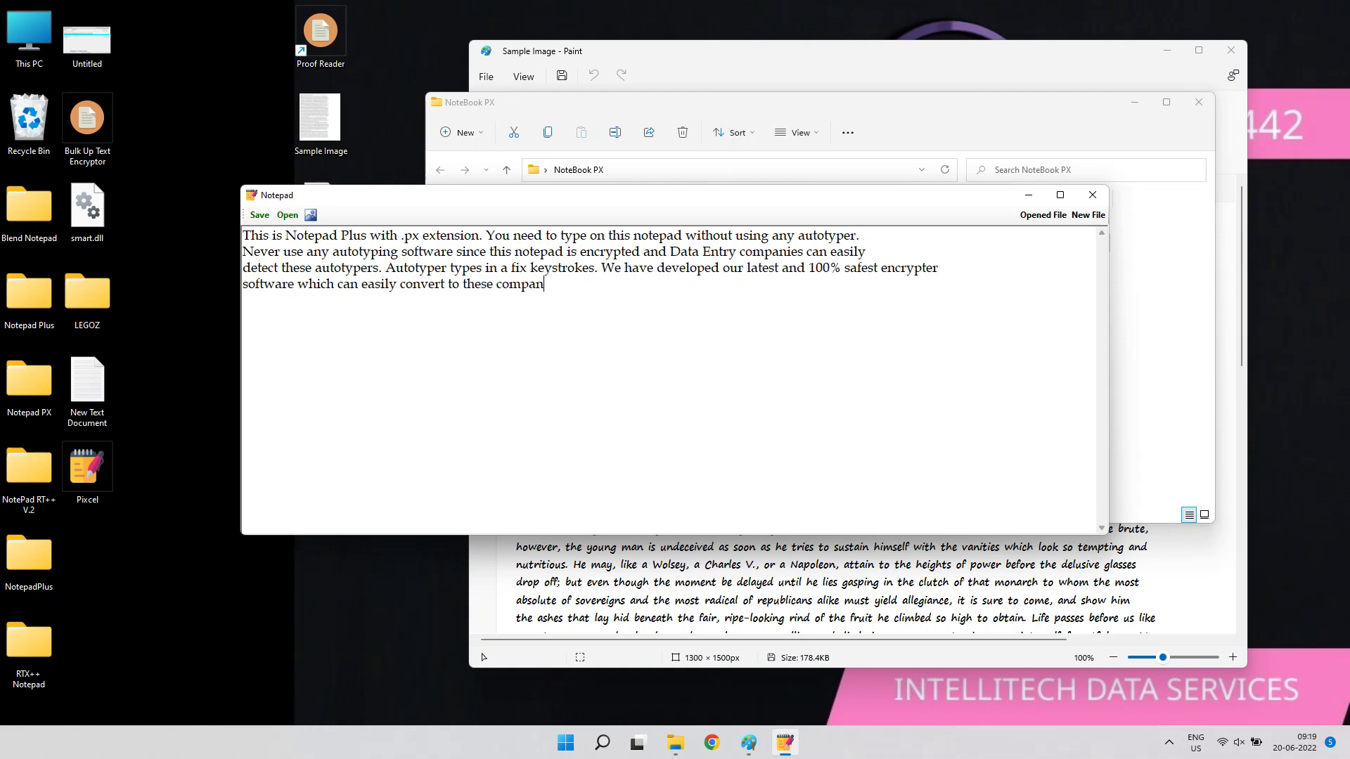
text(y notepads )
text(an)
text(d its )
text(100% s)
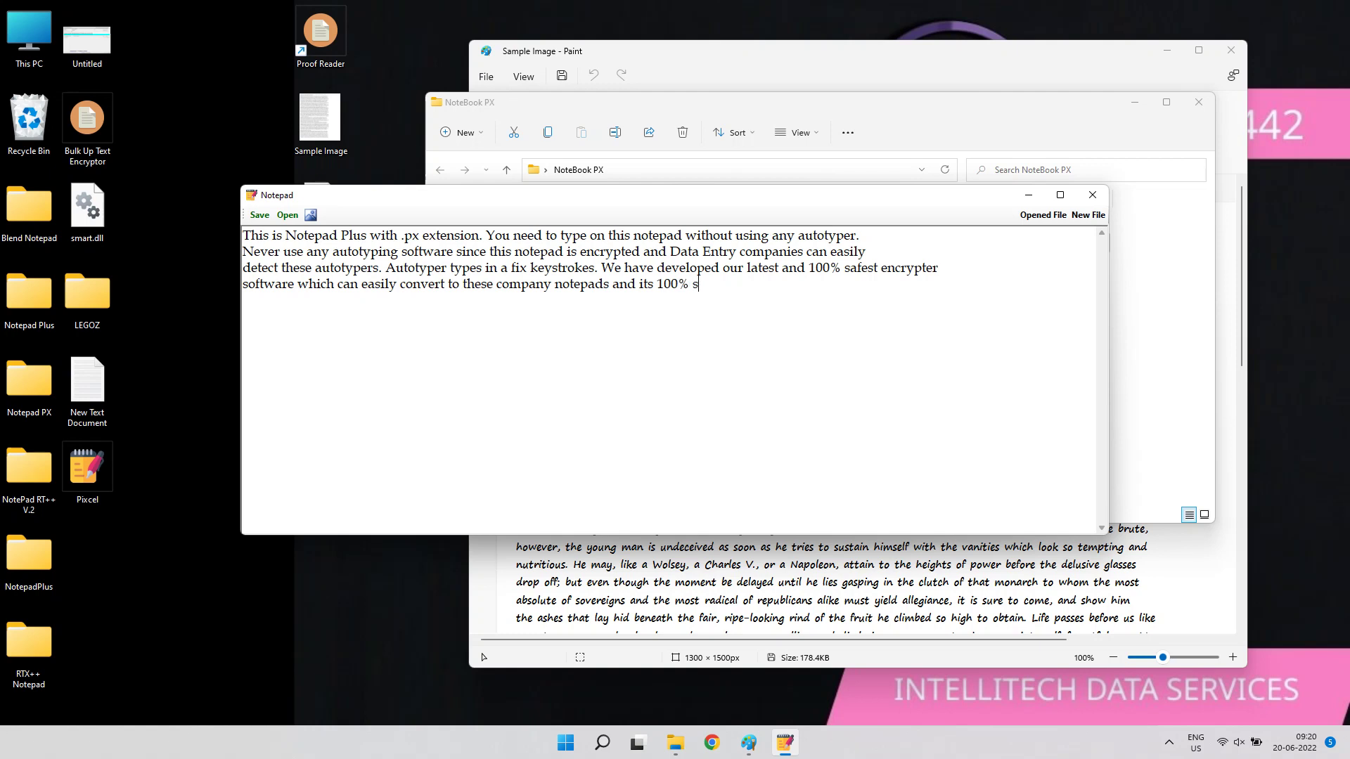
text(afe to us)
text(e. )
text(Lets se)
text(e how it )
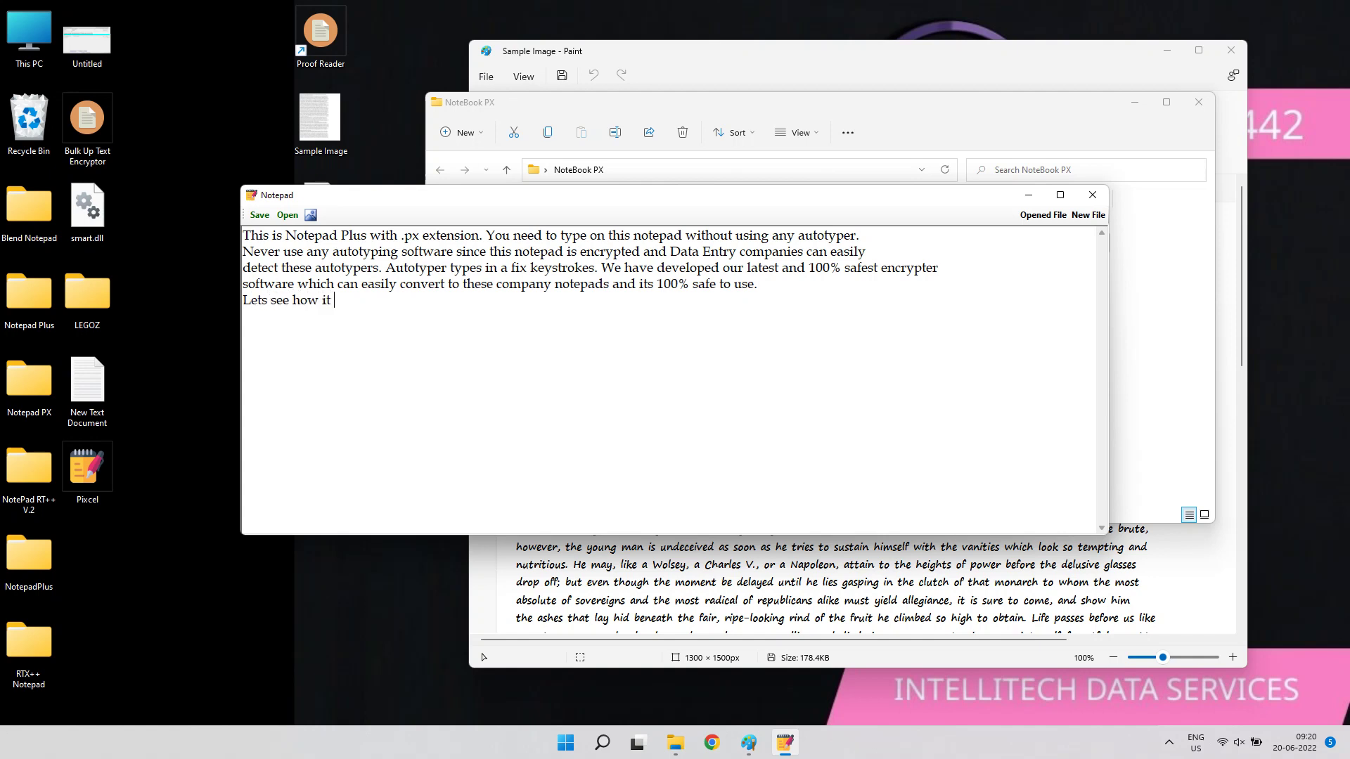
text(works.)
Move the NotepadPlus window down-left and minimize Paint and the NoteBook PX folder.
drag(633, 195, 580, 337)
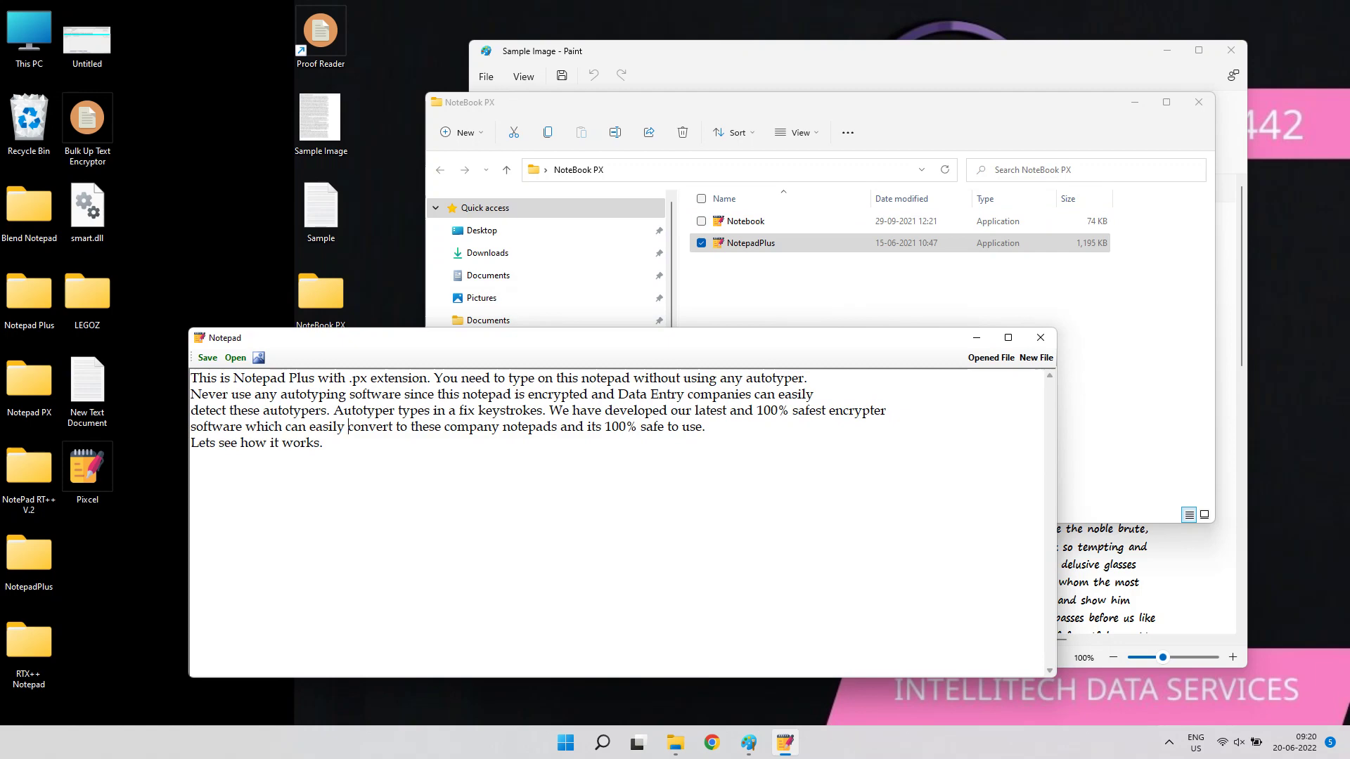
click(1104, 102)
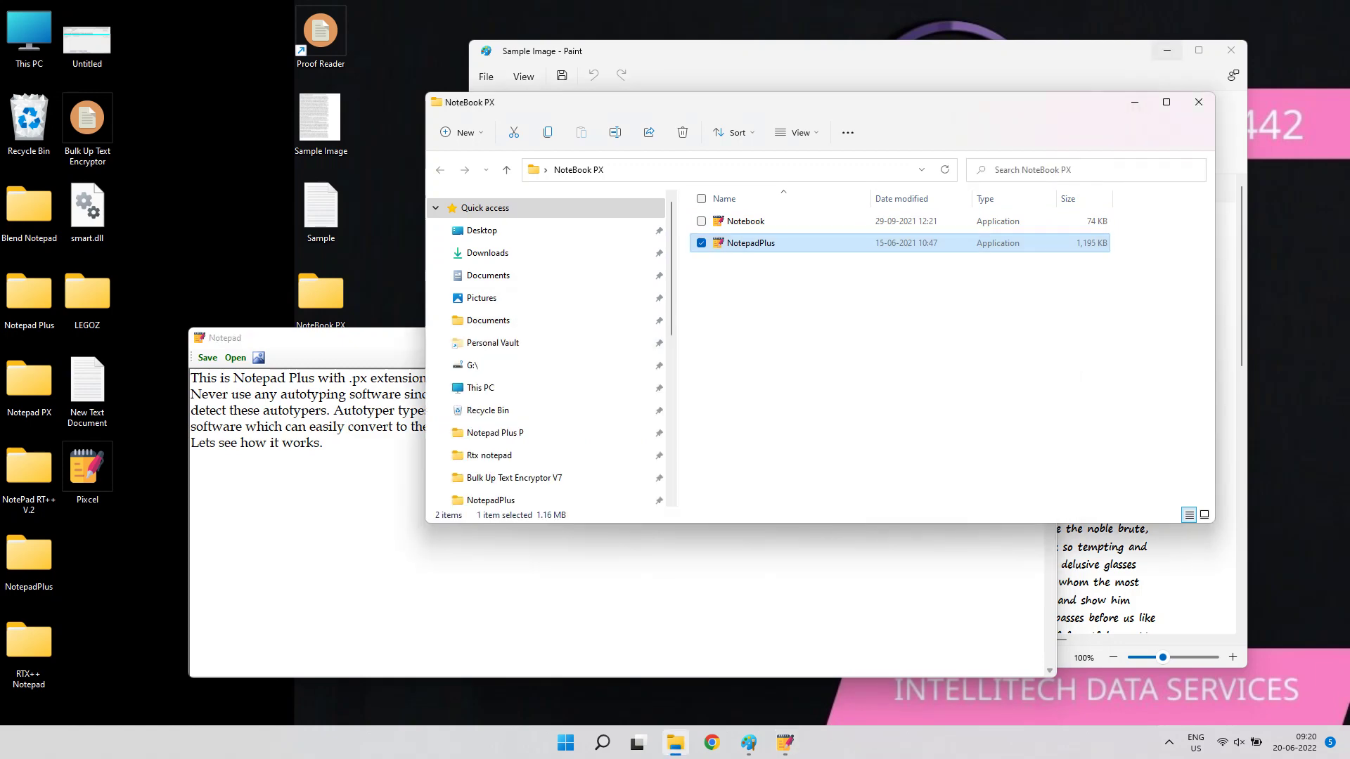
click(1166, 50)
click(1133, 102)
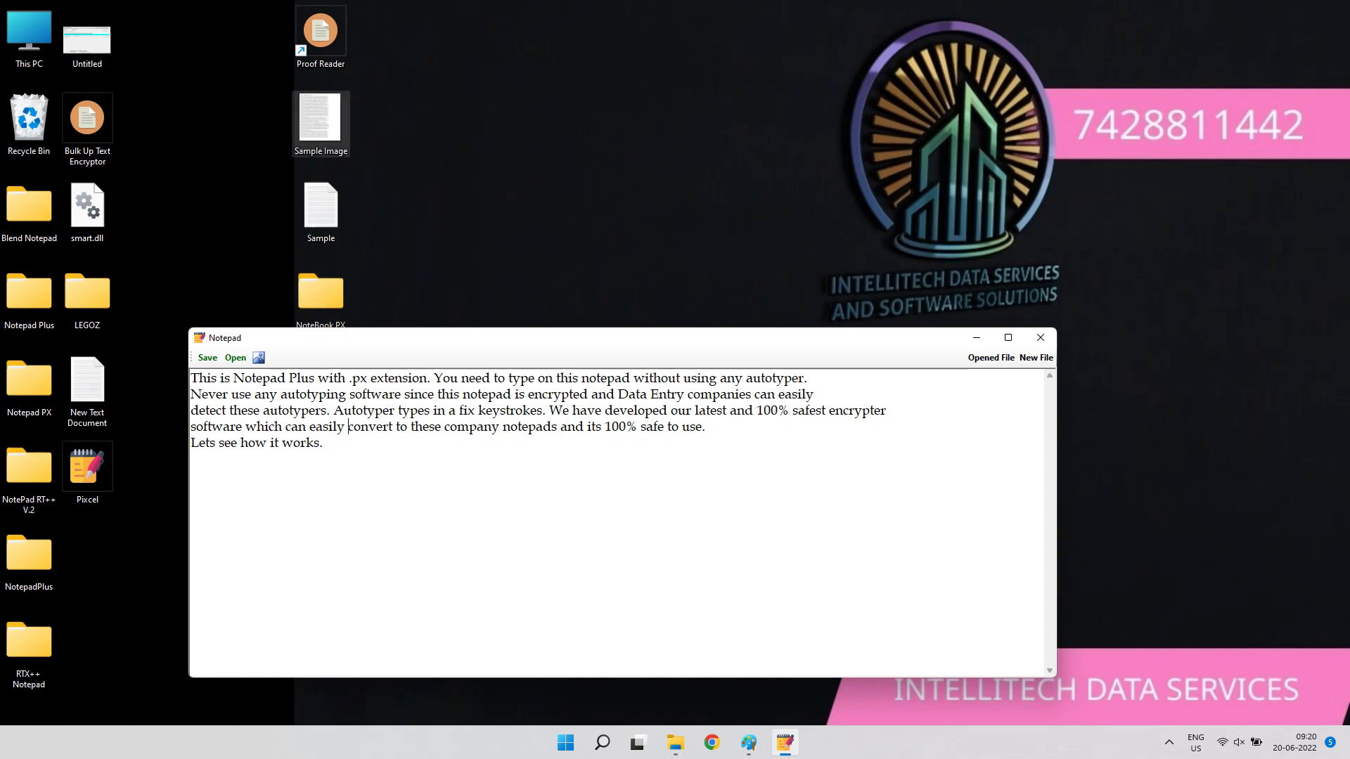
Launch Bulk Up Text Encryptor and set both input and output folders to Desktop.
double_click(87, 123)
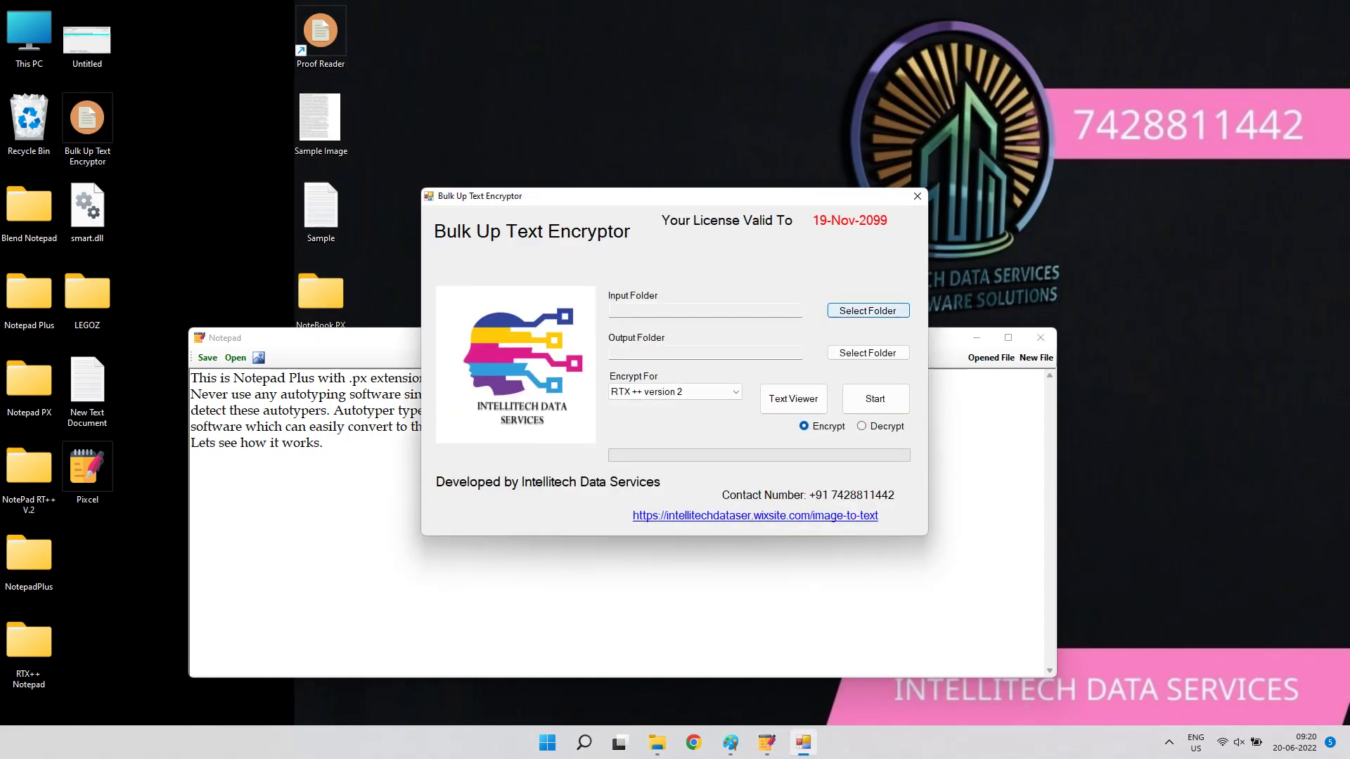
key(Return)
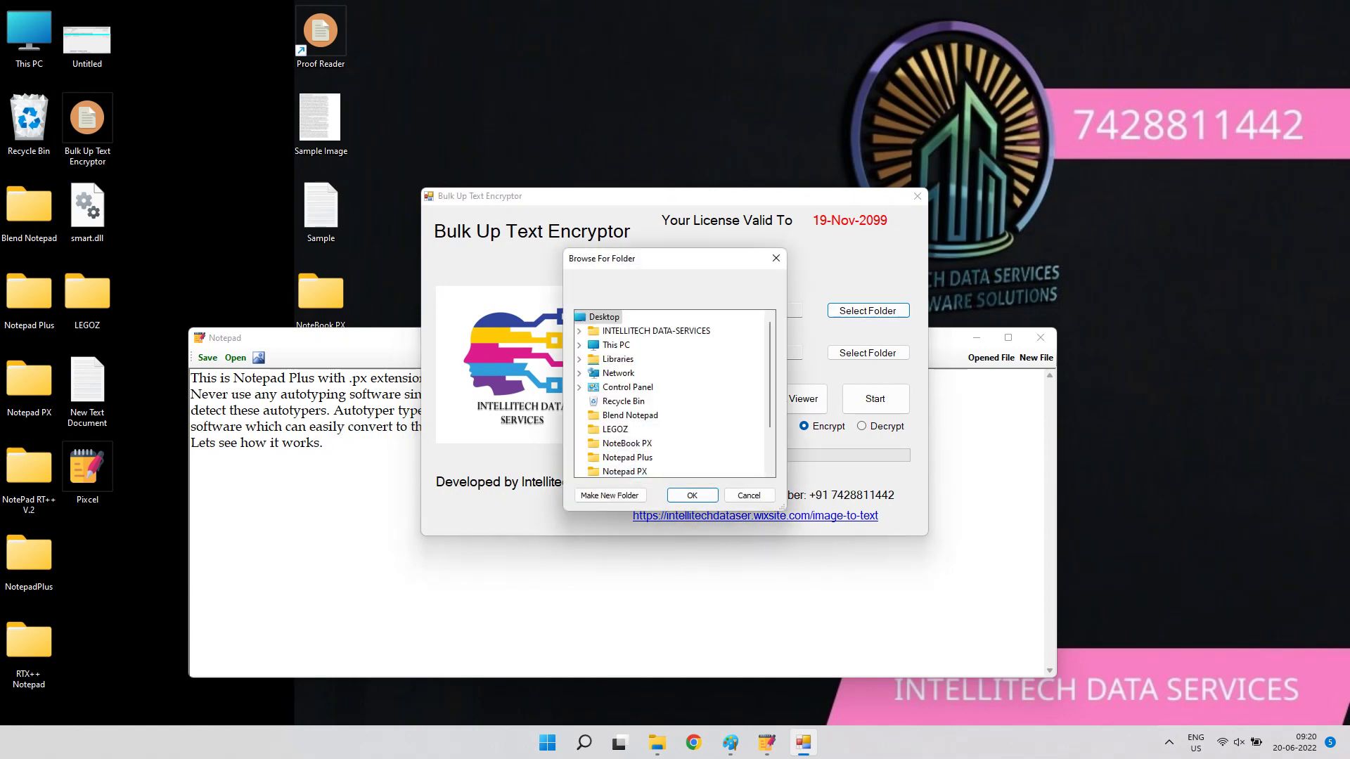
key(Return)
key(Tab)
key(Return)
key(Return)
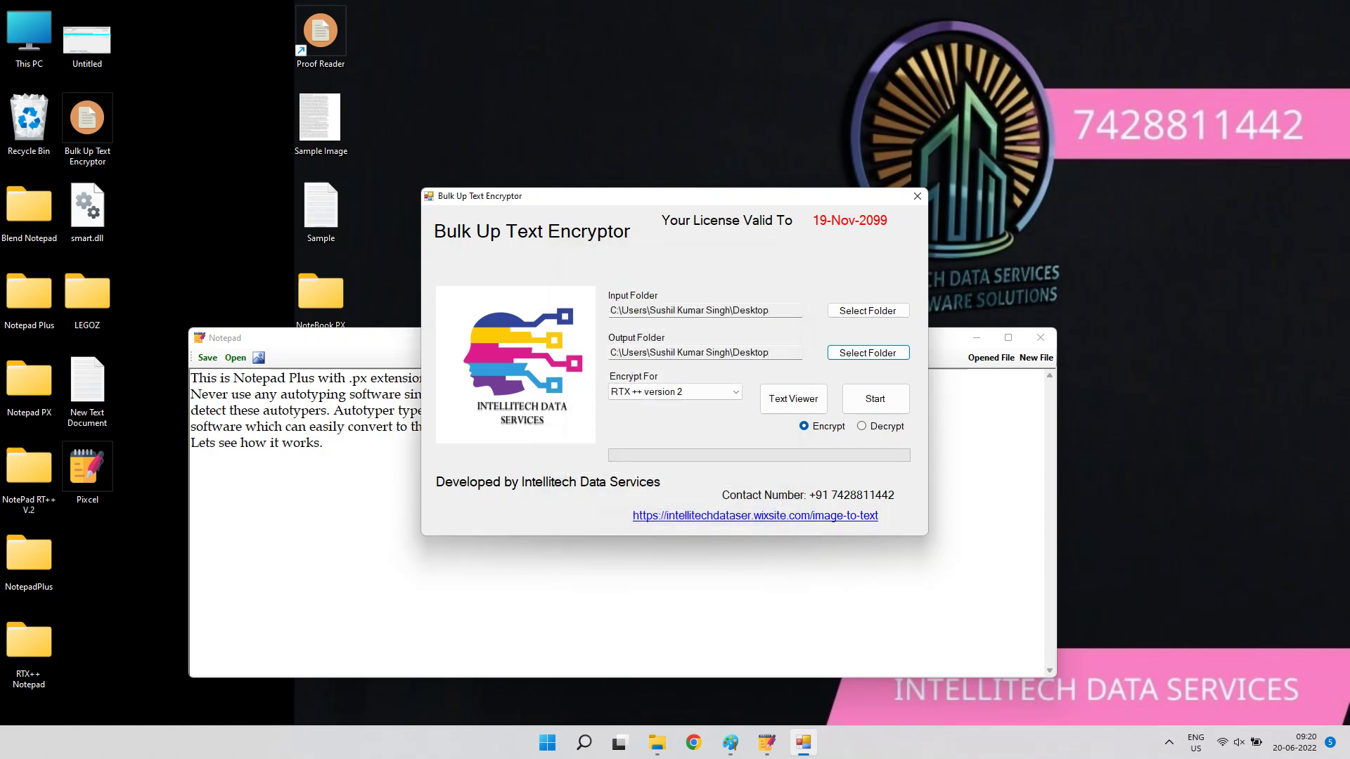
Choose 'Notepad px with global id' as the Encrypt For target and start the conversion.
key(Tab)
key(alt+Down)
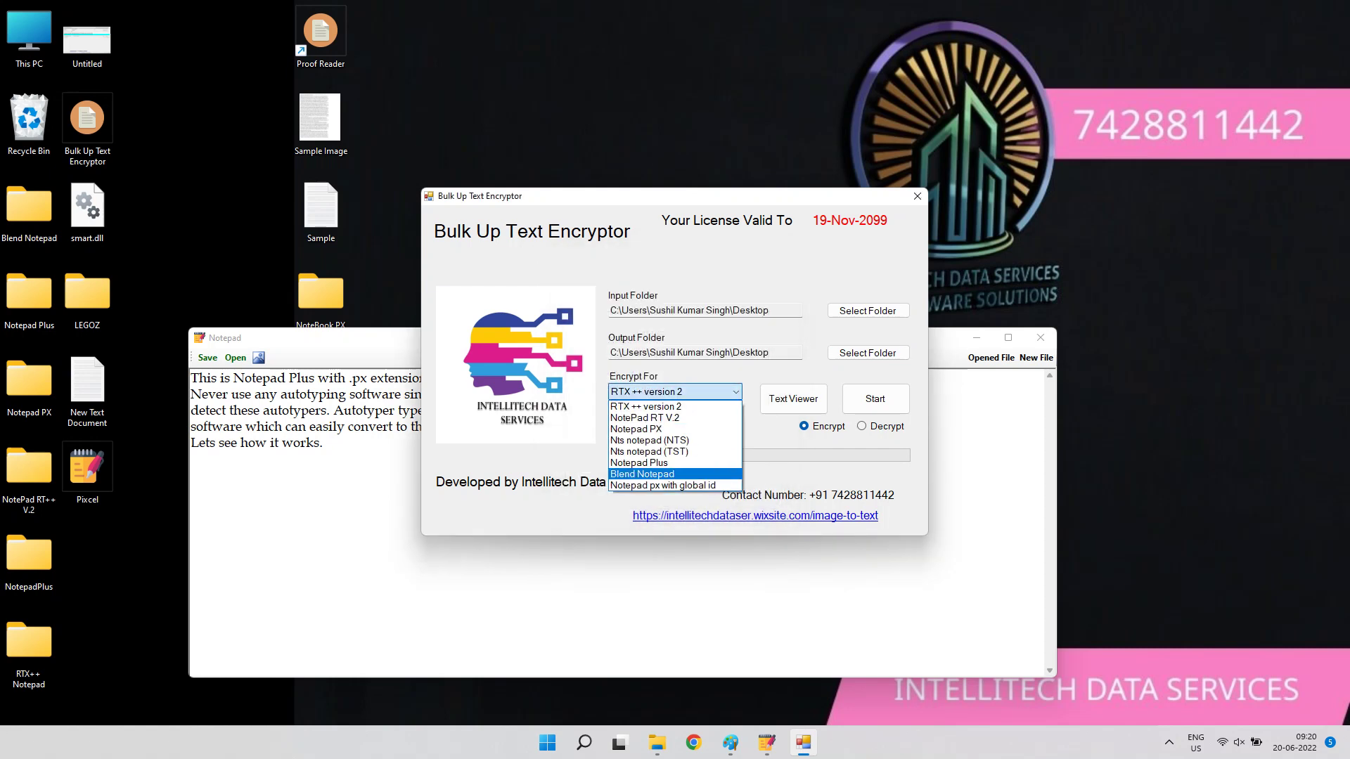
key(Escape)
key(Tab)
key(alt+Down)
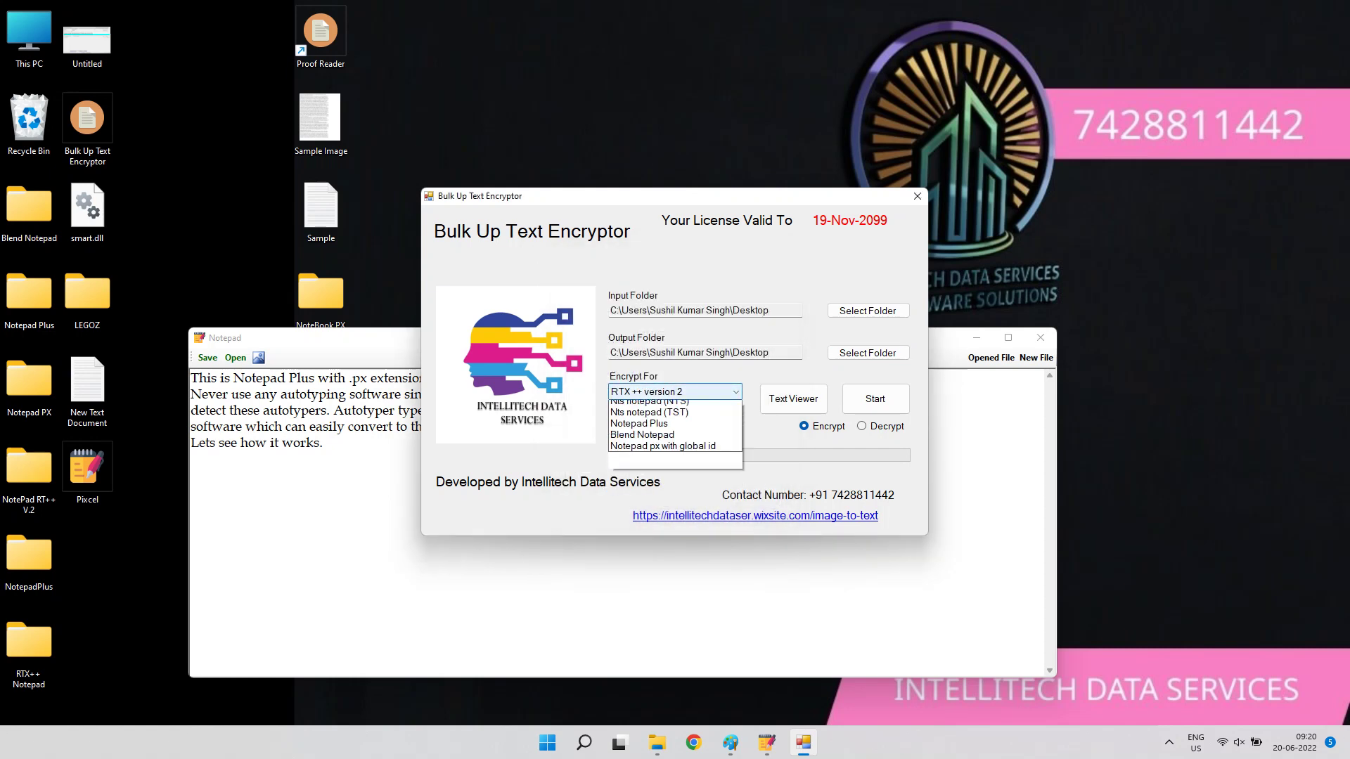
key(Down)
key(Down)
key(Down)
key(Return)
key(Tab)
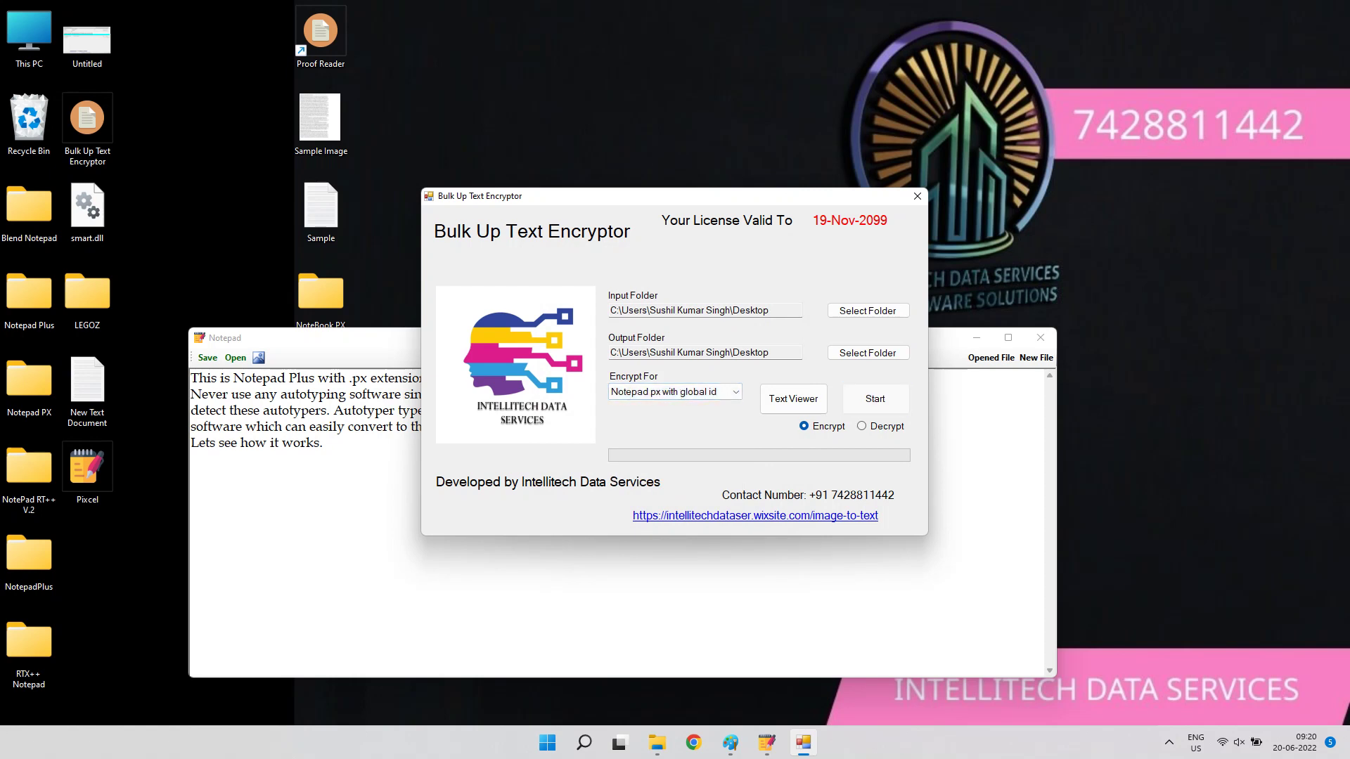
key(Return)
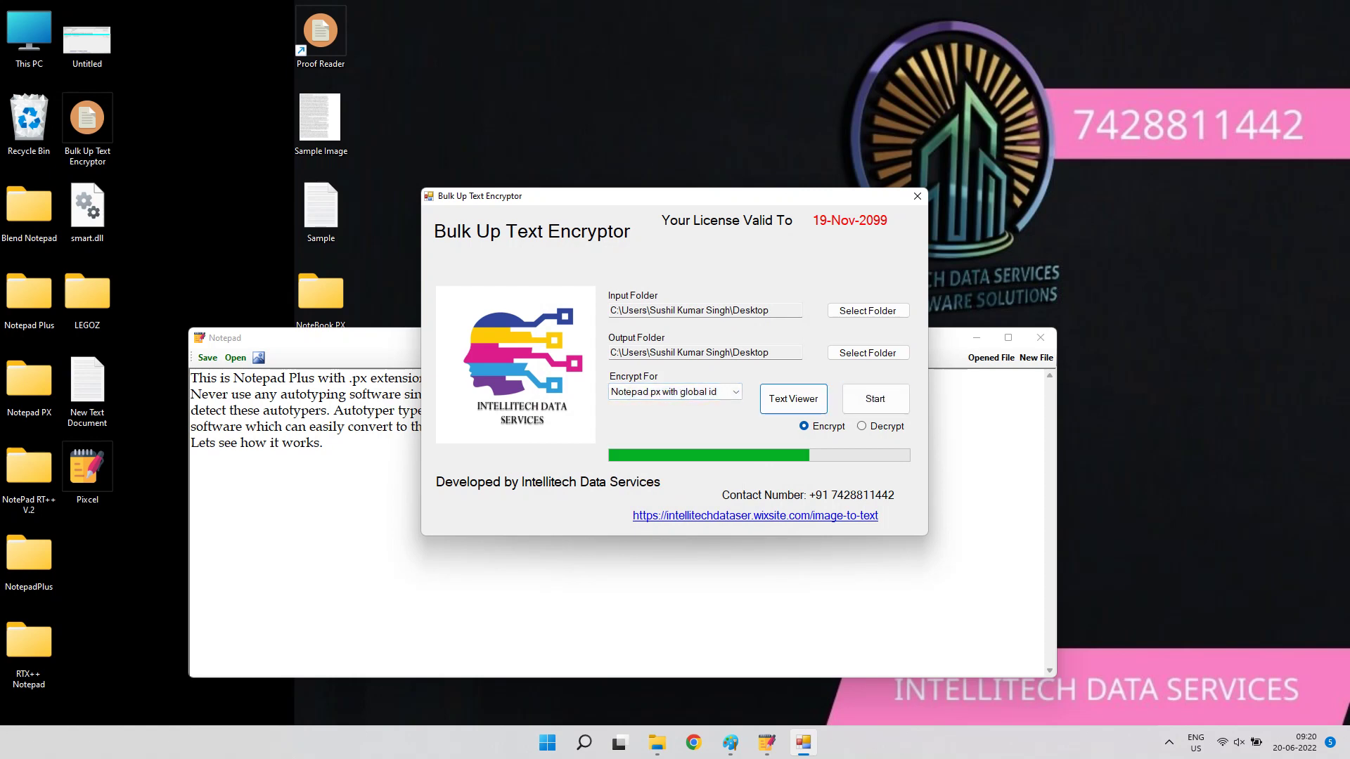
Type 'Job done. Now lets open the converted .px file in this notepad' in NotepadPlus.
click(347, 426)
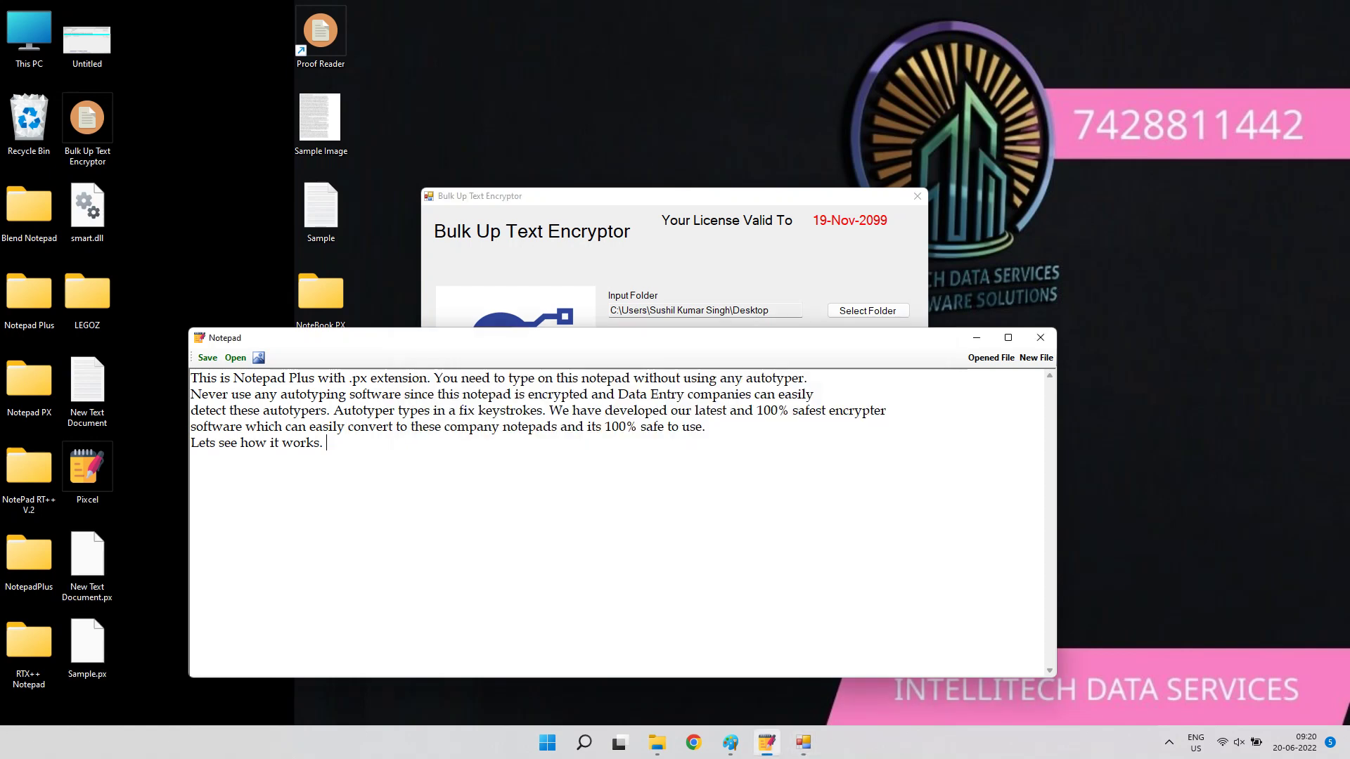
text(Jo)
text(b done)
text(. Now let)
text(s op)
text(en the )
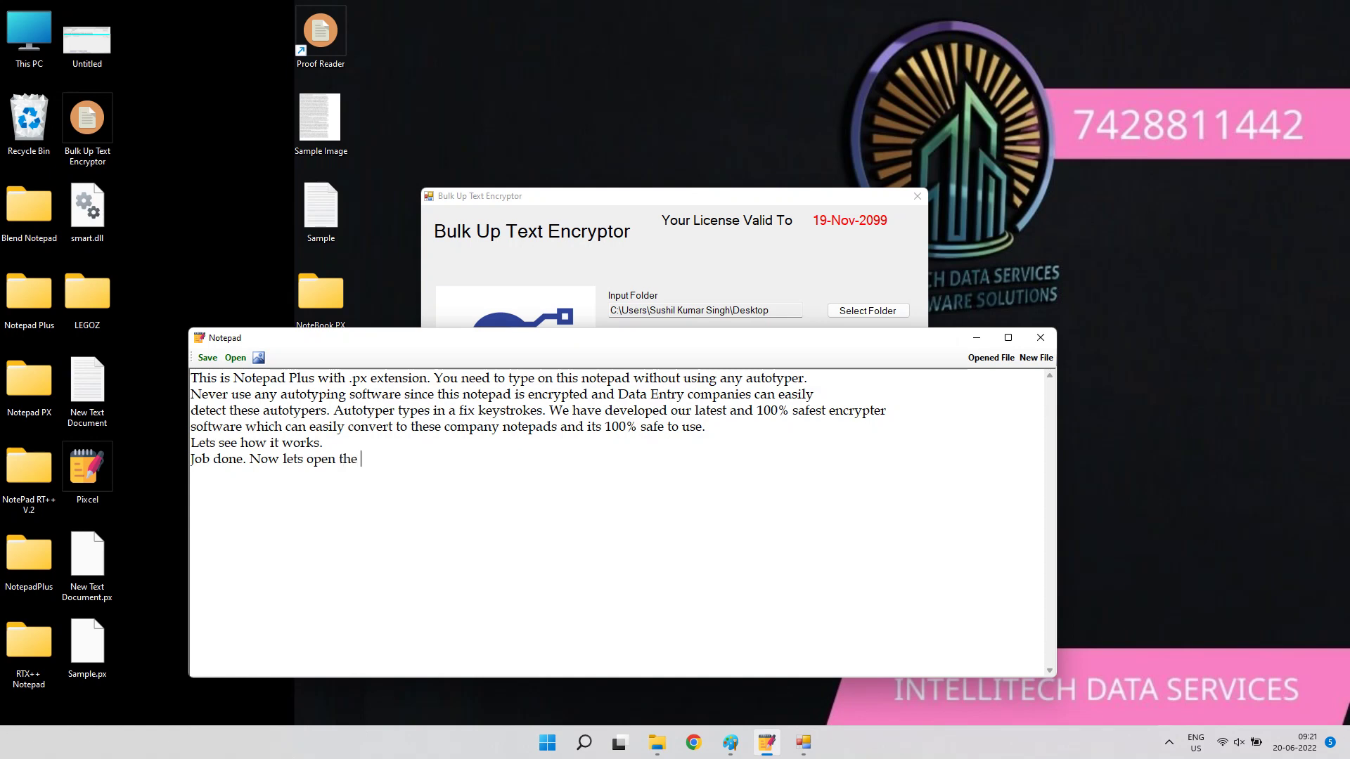
text(converted )
text(.px file)
text( in this no)
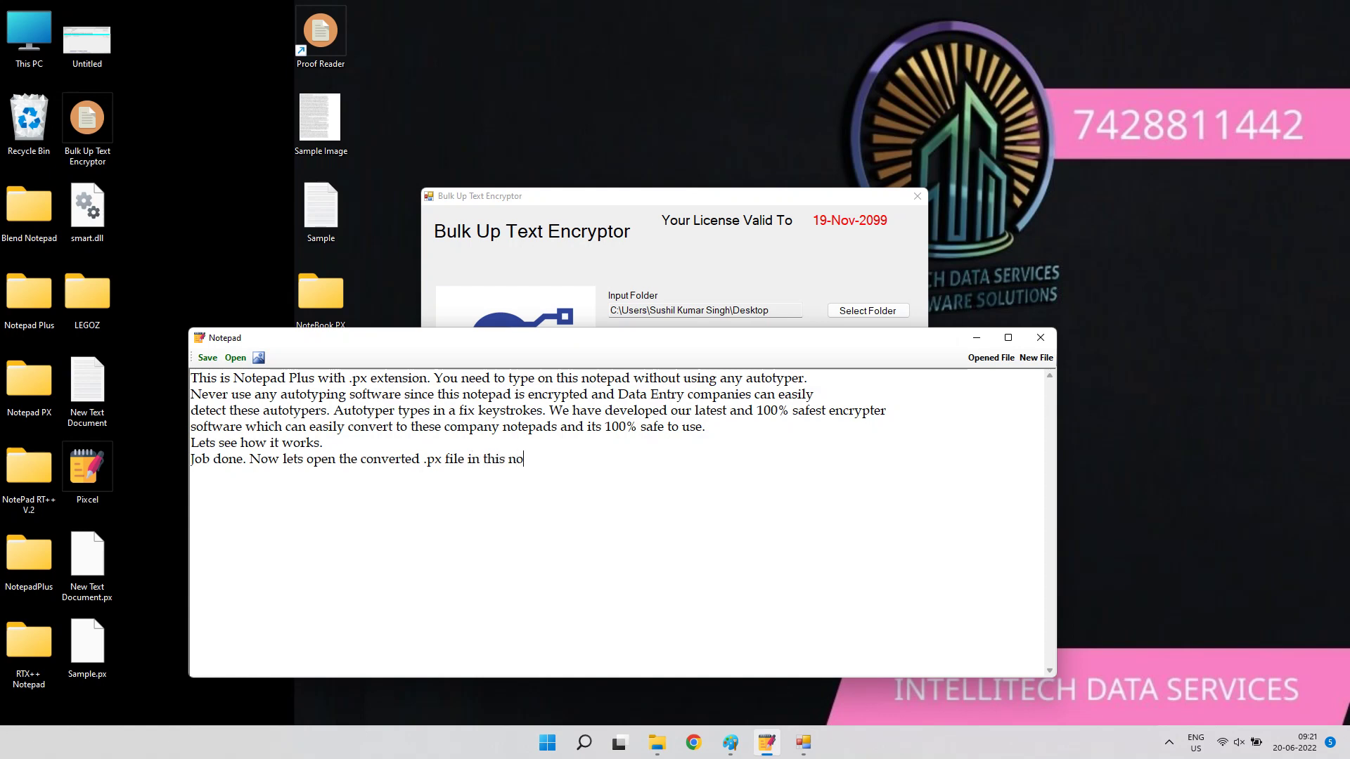
text(tepad :)
Open Sample.px from the Desktop without saving current notes, then maximize and restore the window.
click(236, 358)
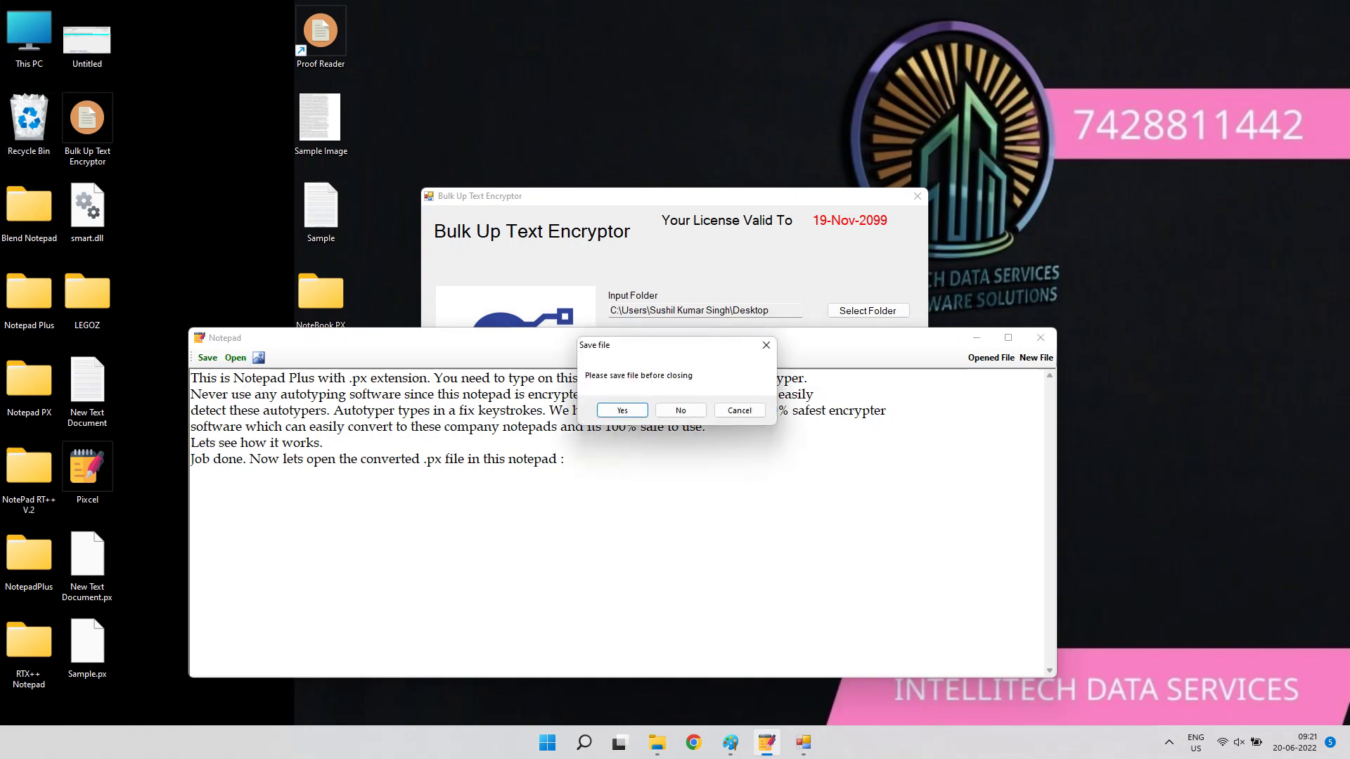
click(681, 410)
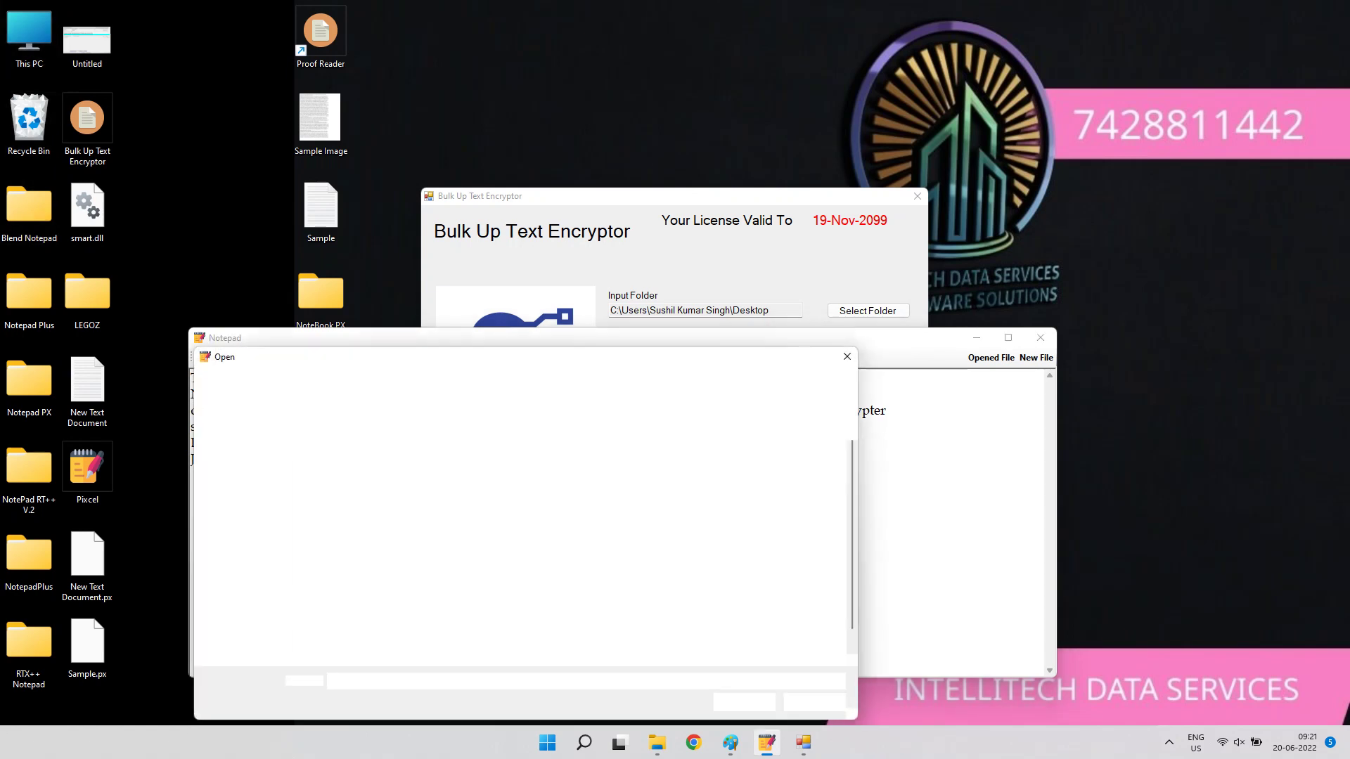
scroll(653, 471, down, 1)
double_click(353, 626)
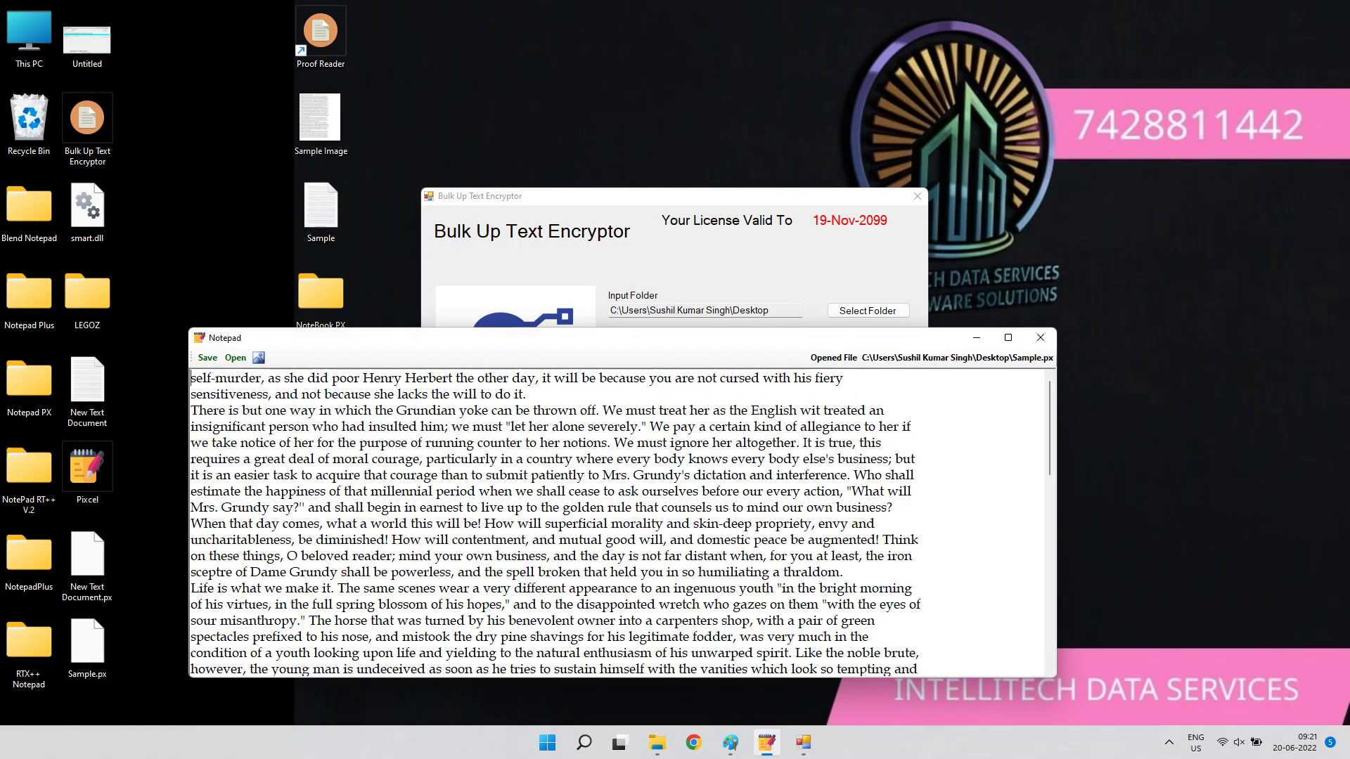
click(1008, 337)
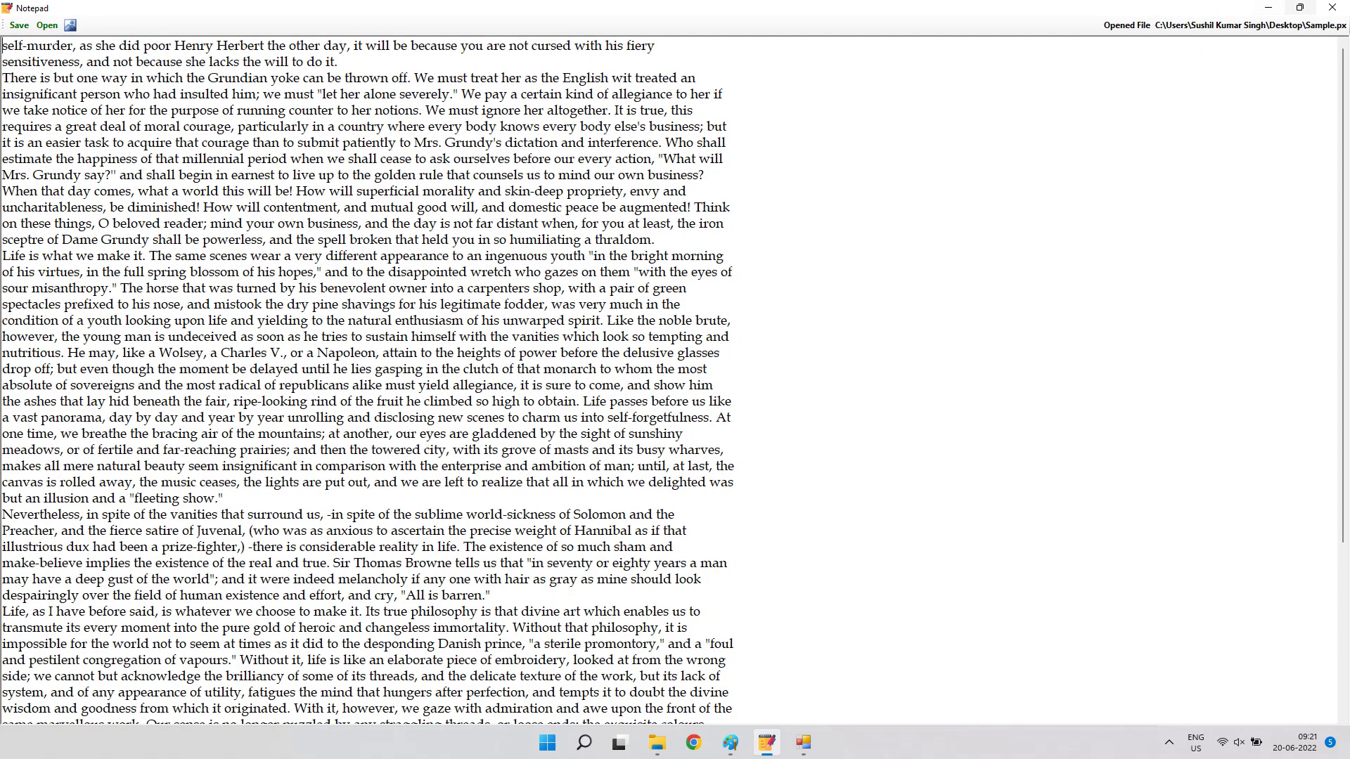
click(1299, 7)
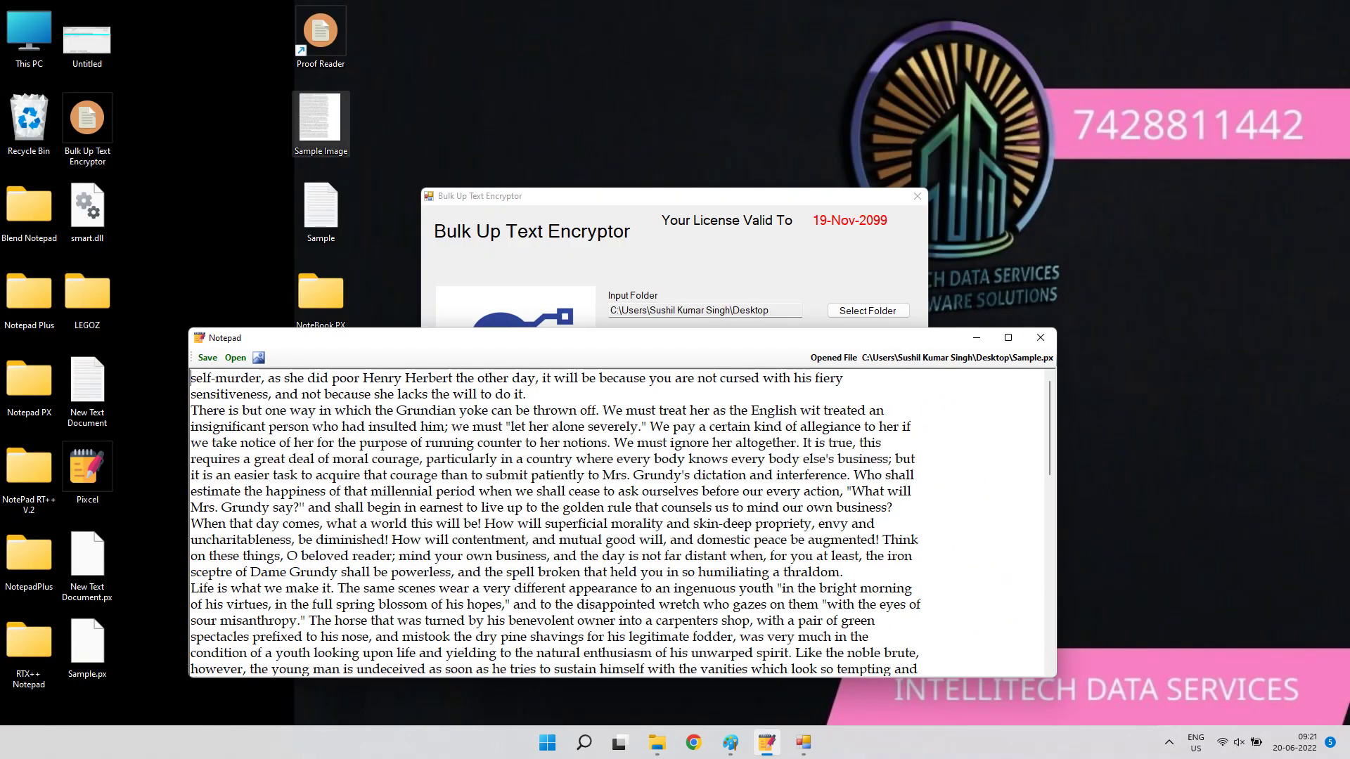
Compare Sample Image with the notepad, reposition and narrow the notepad, then close Paint unsaved.
click(730, 742)
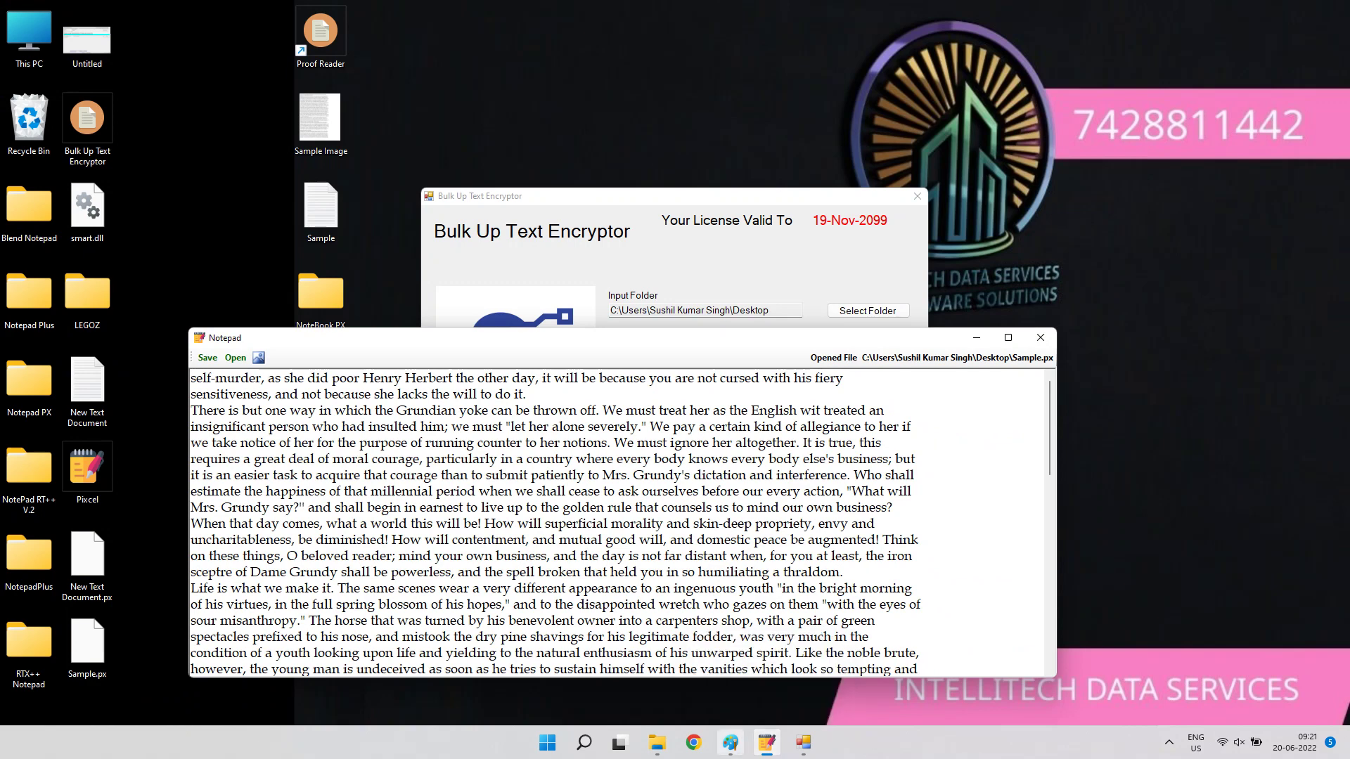
click(766, 742)
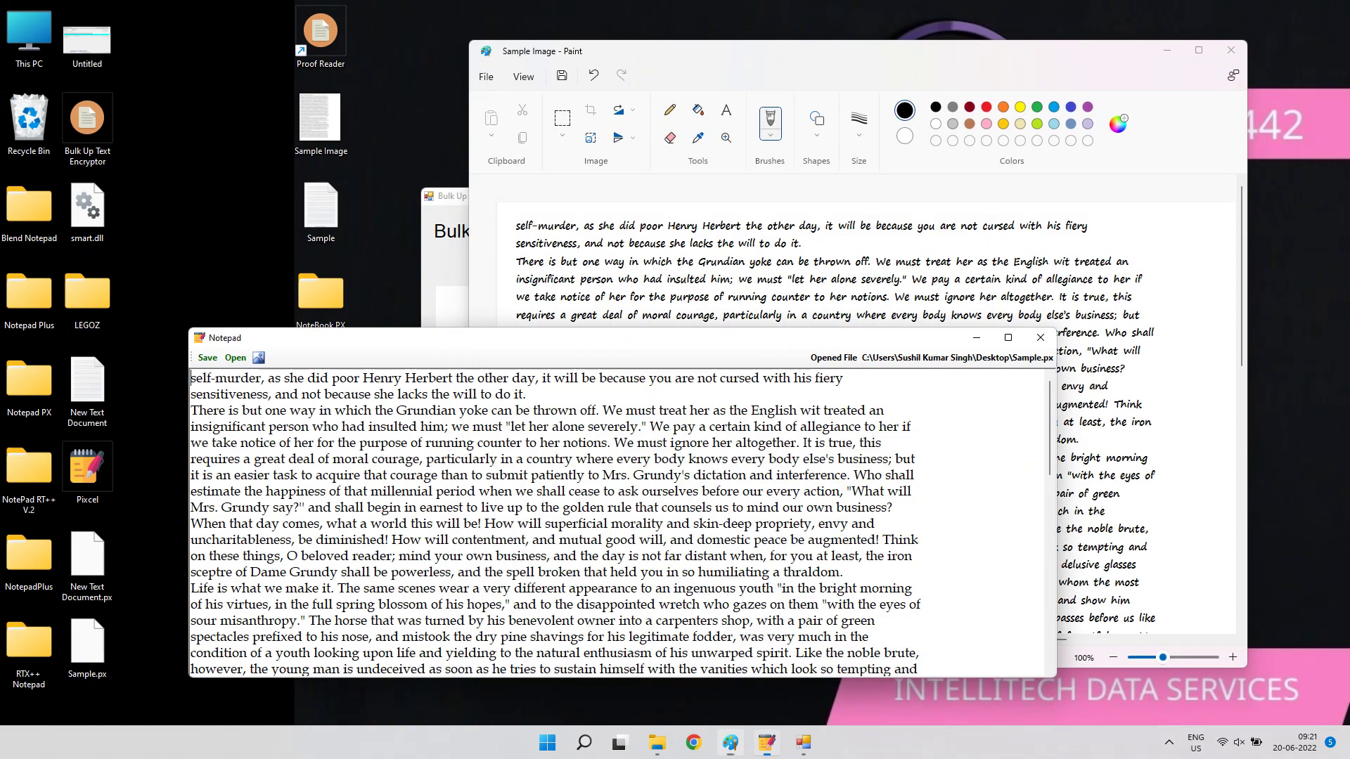
drag(563, 338, 783, 427)
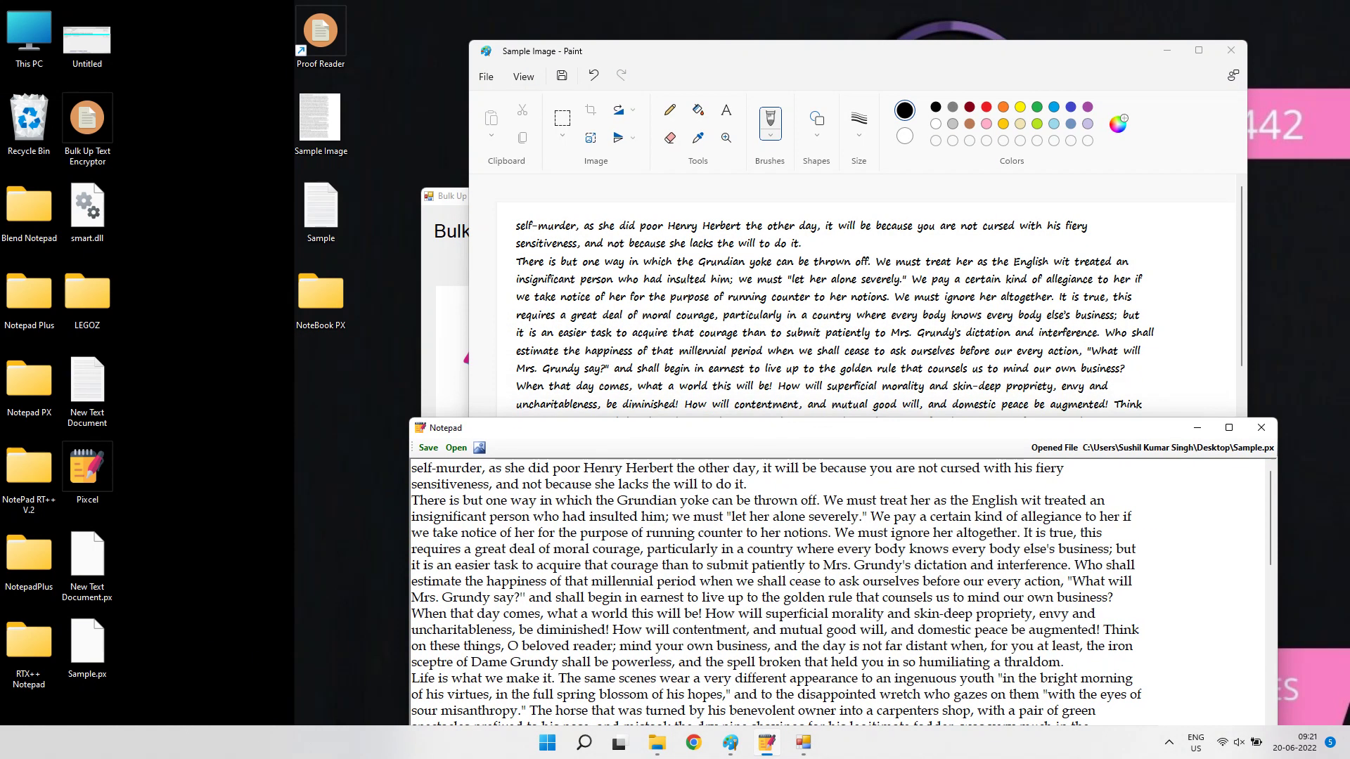
drag(1277, 563, 1209, 562)
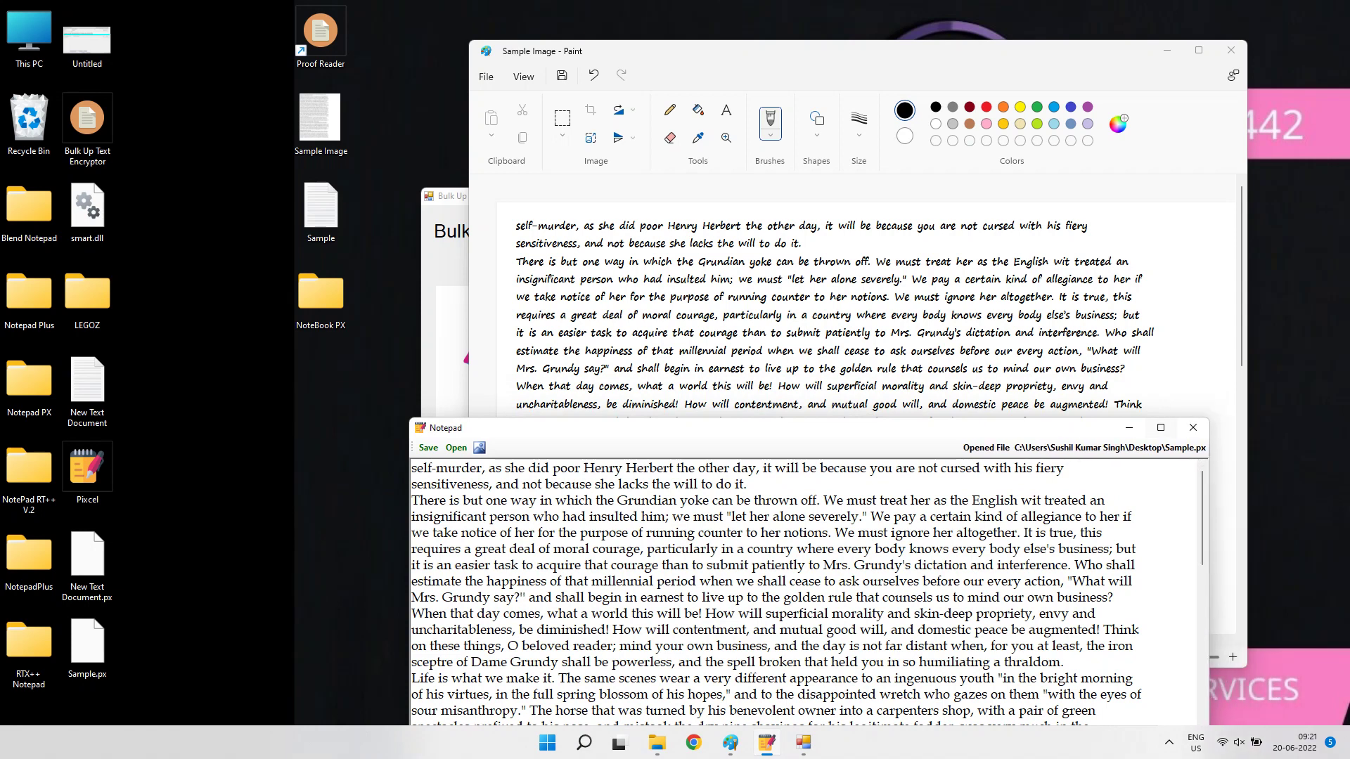
click(1230, 51)
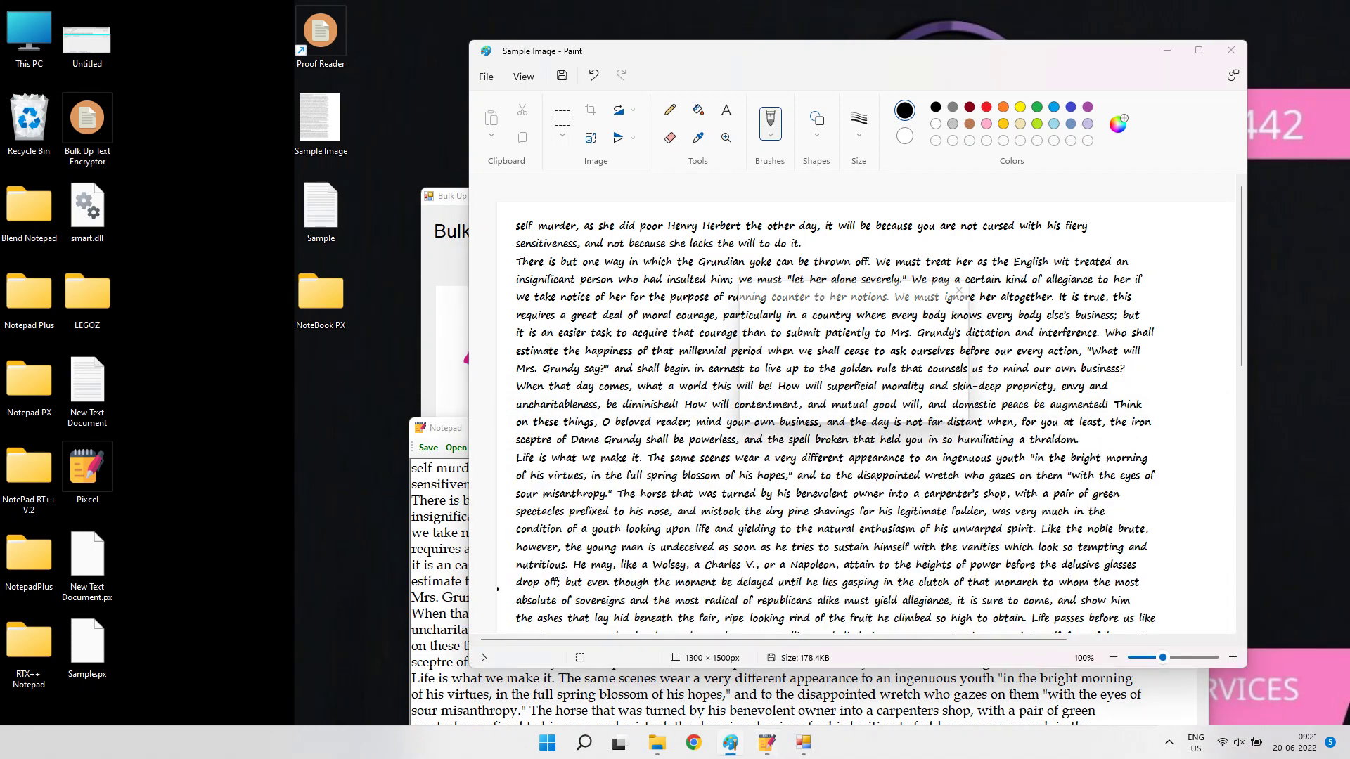
click(855, 404)
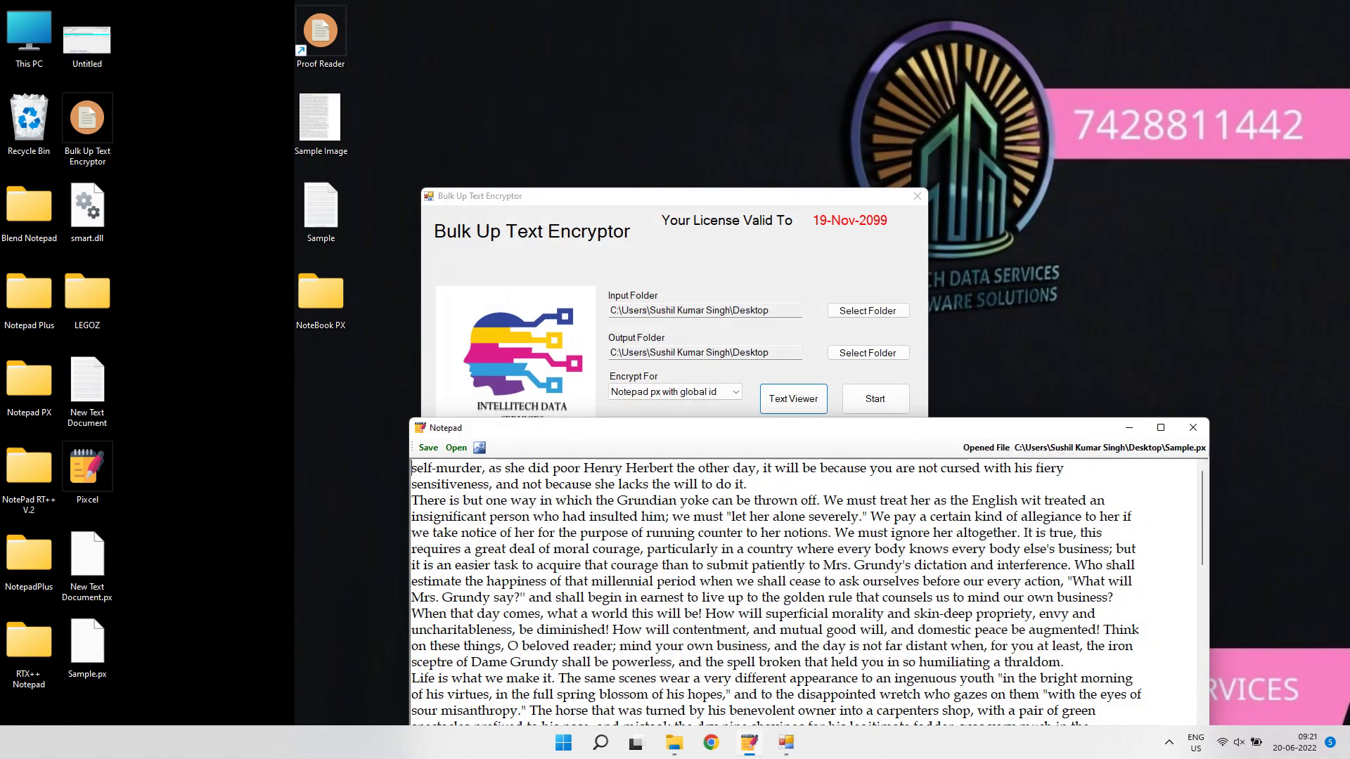
Maximize the NotepadPlus window, look through the Sample.px text, and select all of it.
double_click(731, 424)
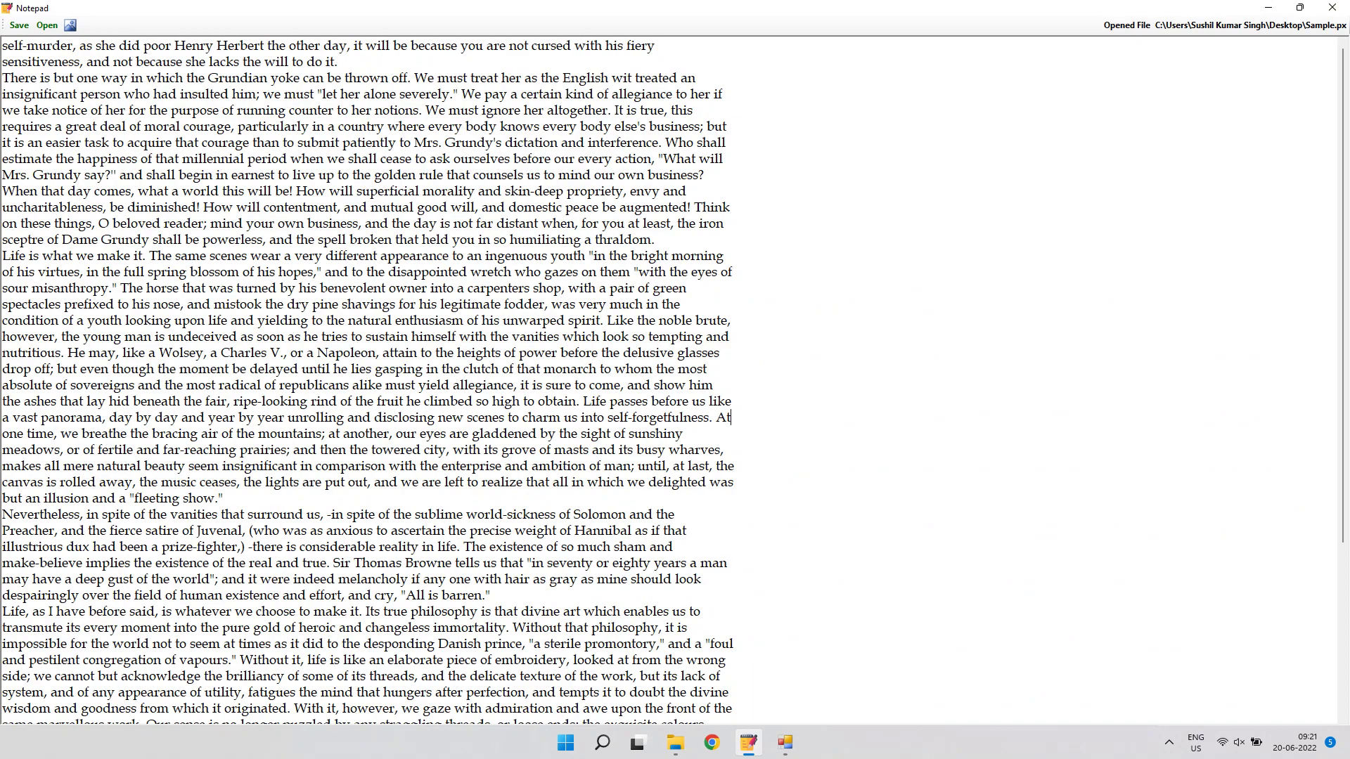
scroll(731, 422, down, 4)
scroll(731, 422, down, 1)
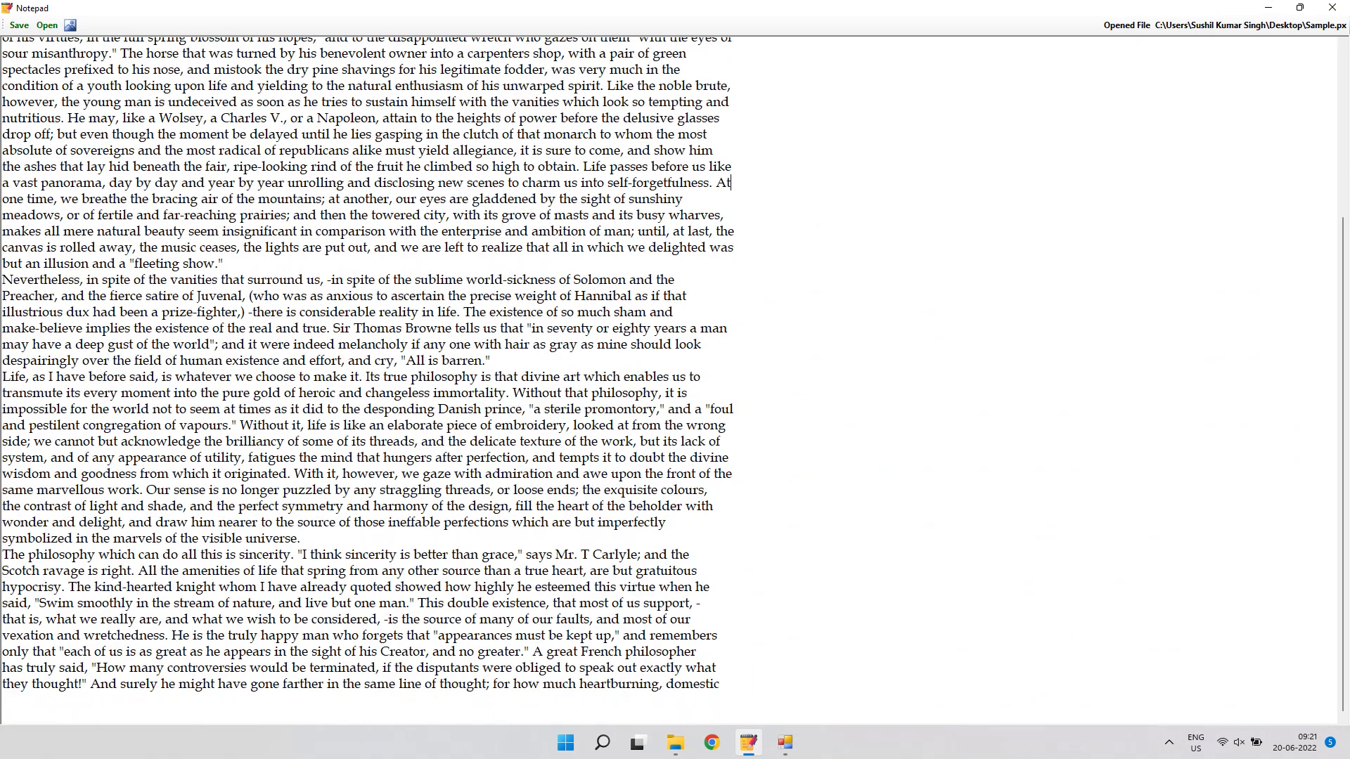
key(ctrl+a)
key(ctrl+End)
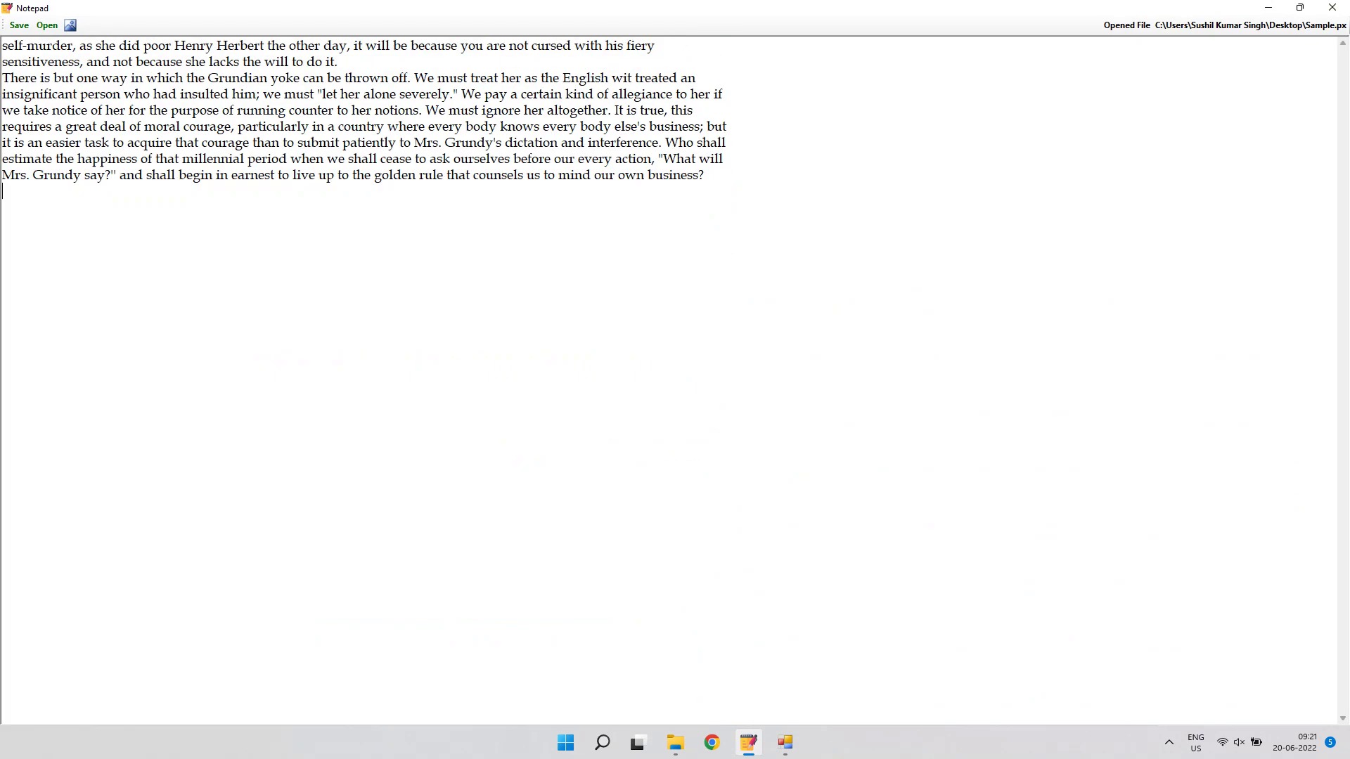
key(ctrl+a)
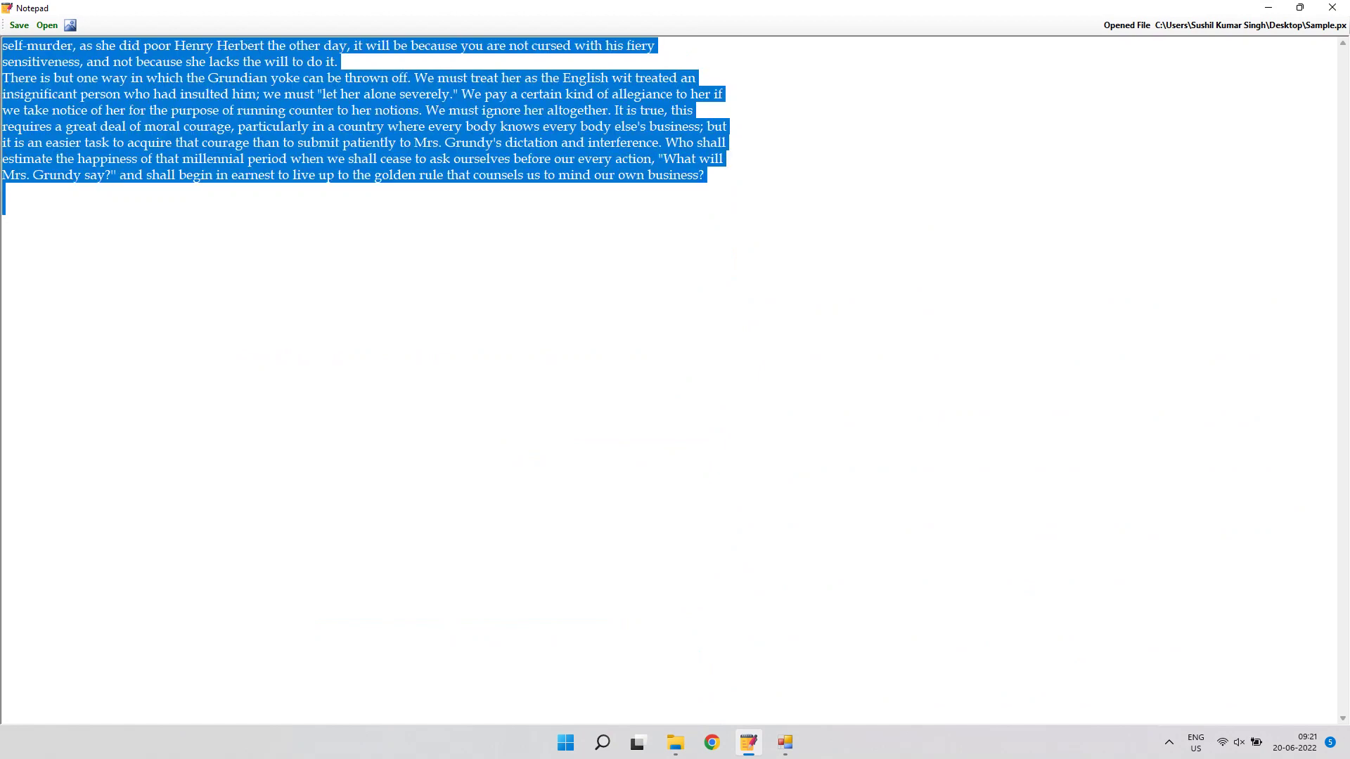
Replace the text with 'Thank you for watching Bulk Text Encryptor Demo Video. Please subscribe us for more future updates' and a 'Contact us at' line with the phone number.
text(Thank you f)
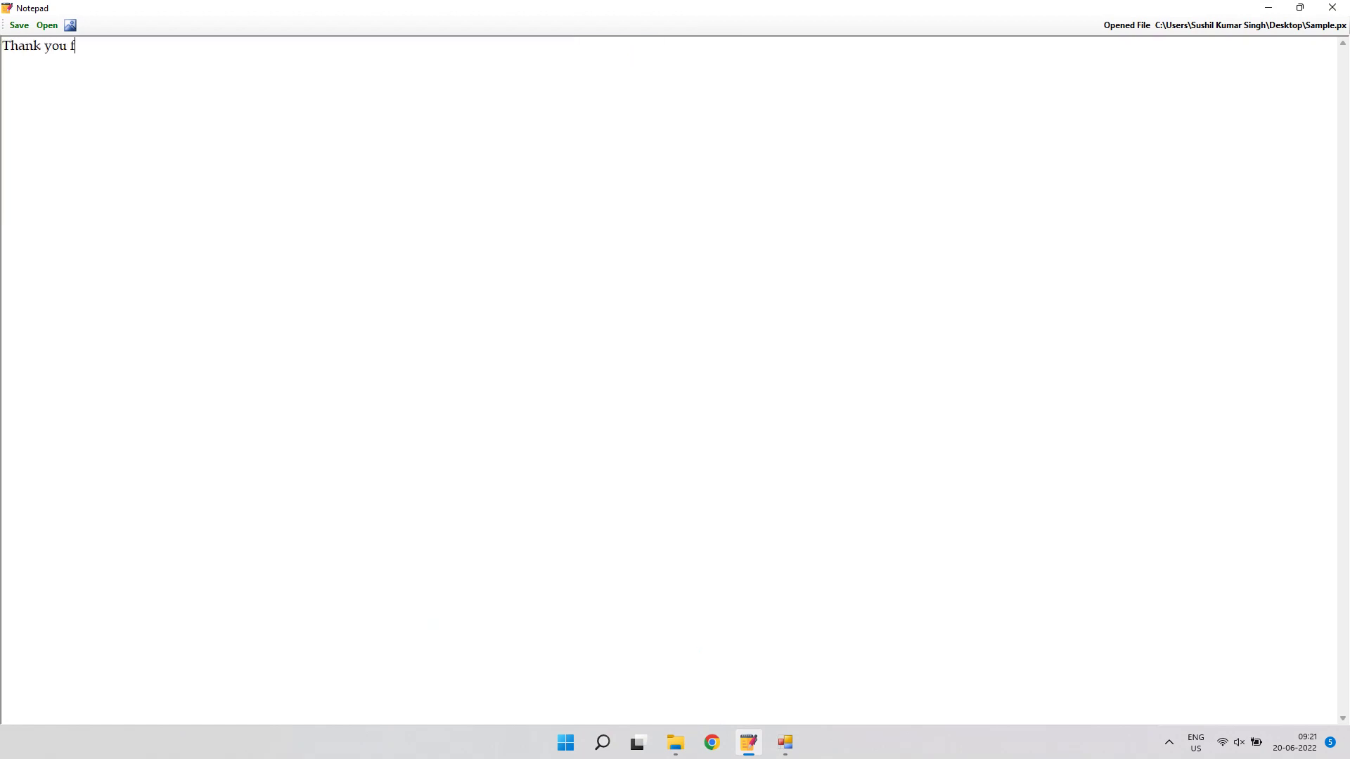
text(or w)
text(atching Bu)
text(lk T)
text(ext Enc)
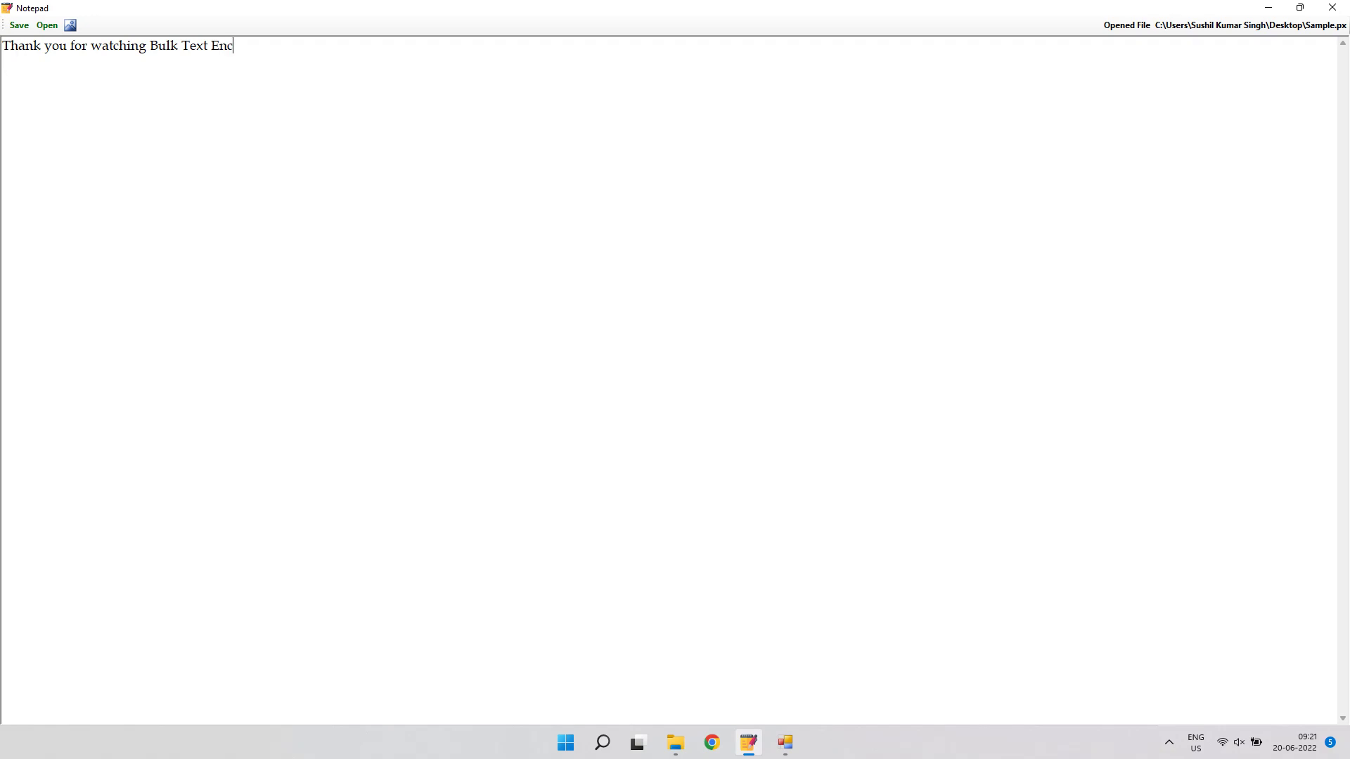
text(ryptor)
text( Demo Vi)
text(deo. )
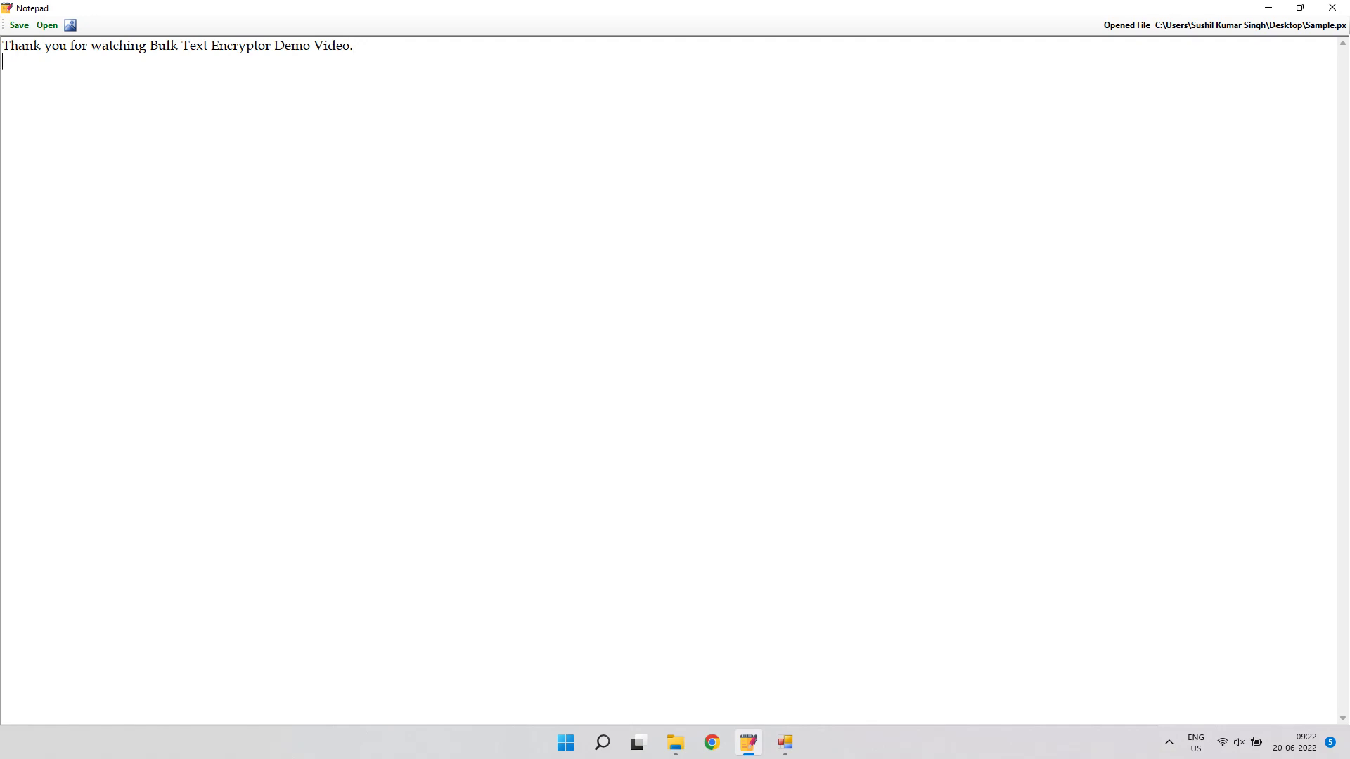
text(Please)
text( sub)
text(sc)
text(rive)
key(BackSpace)
key(BackSpace)
key(BackSpace)
text(be us)
text( for more )
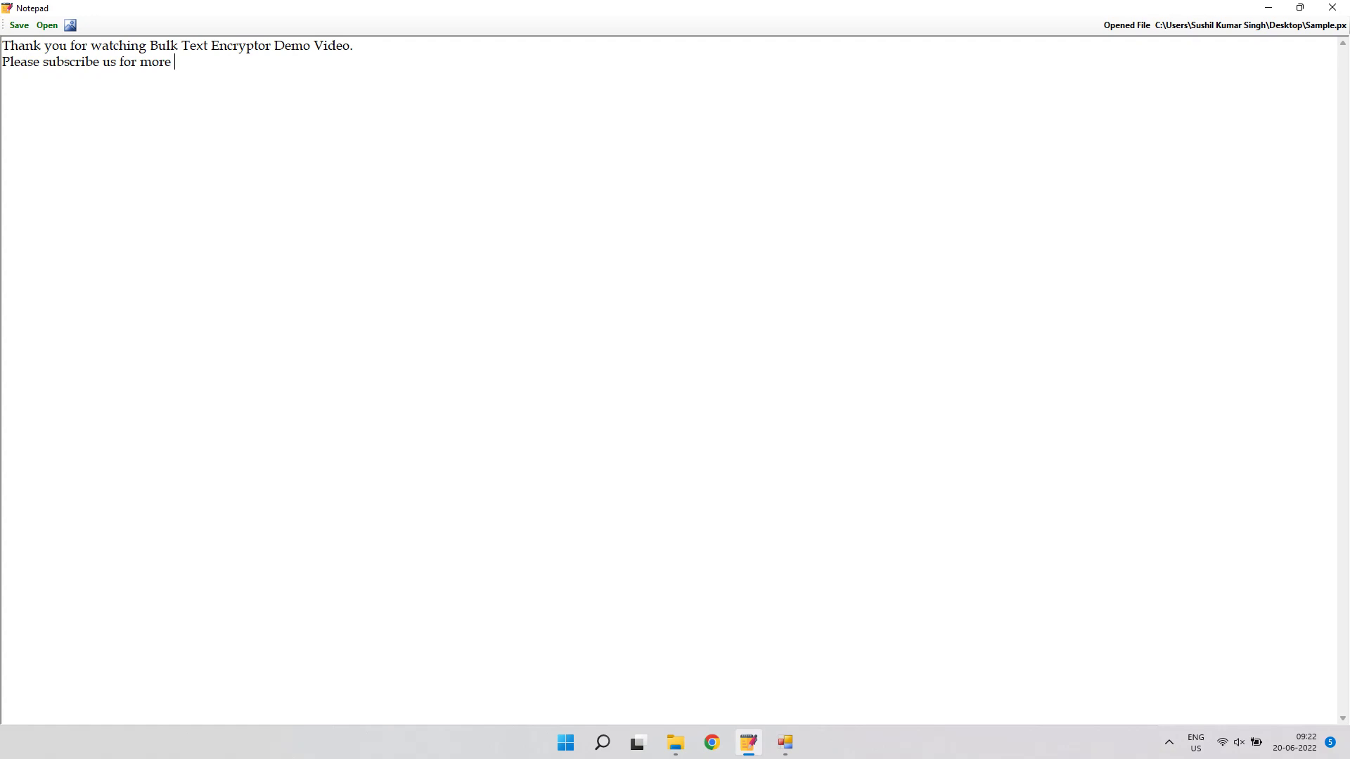
text(future)
text( updates:)
key(Return)
text(Con)
text(tact us a)
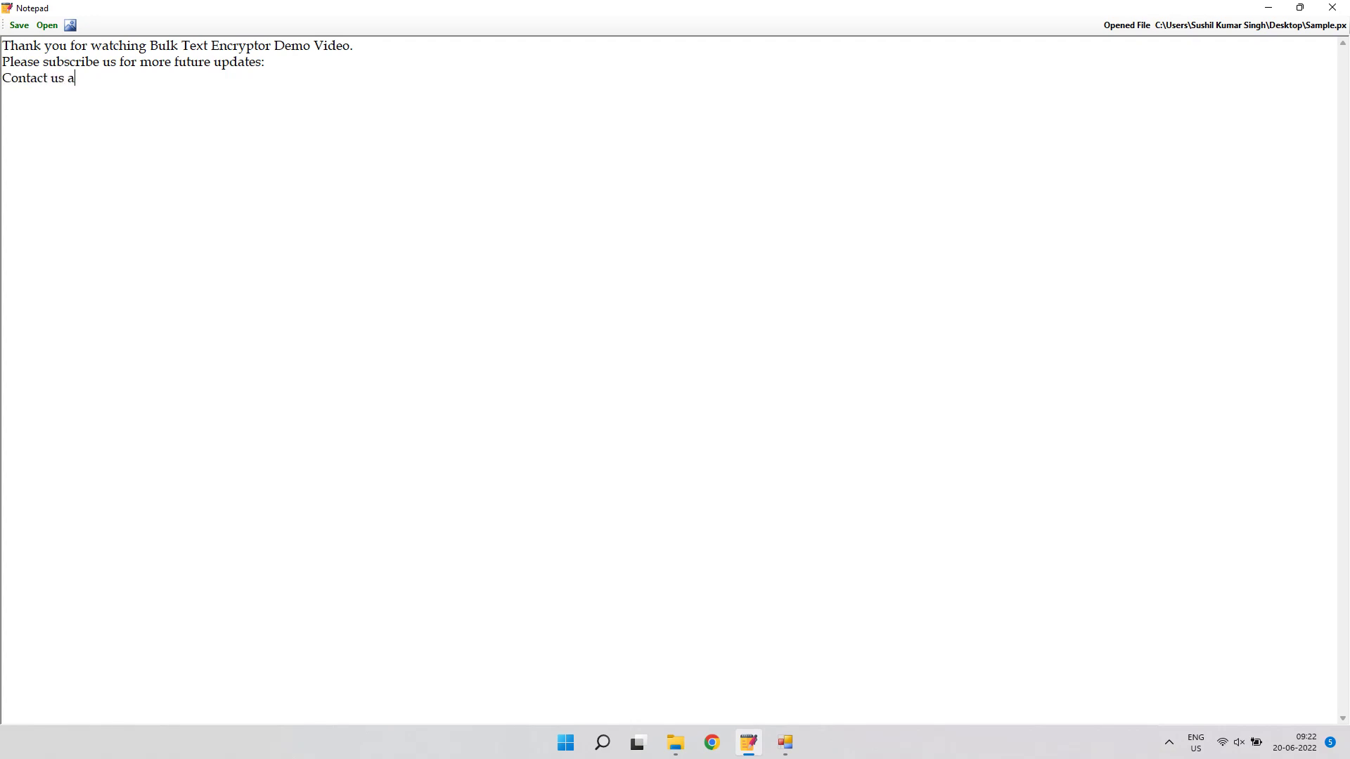
text(.)
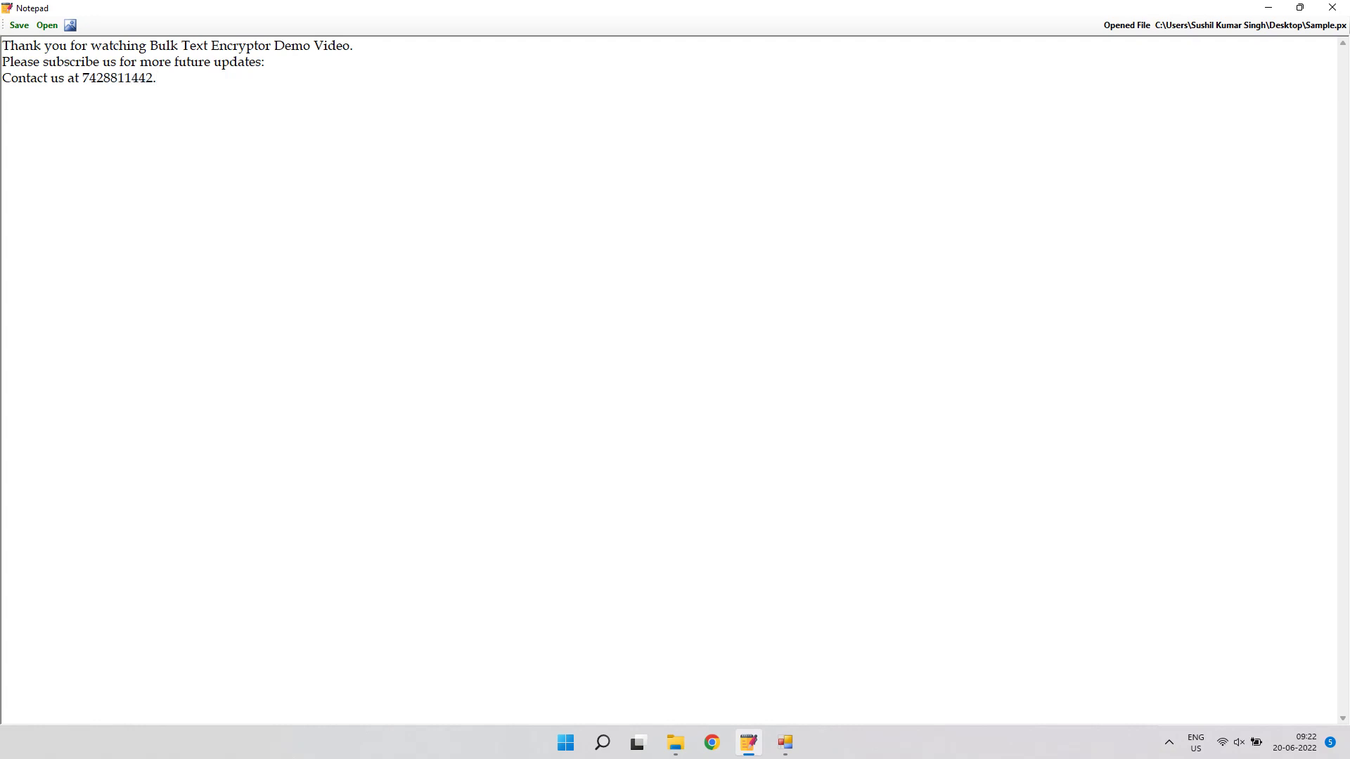